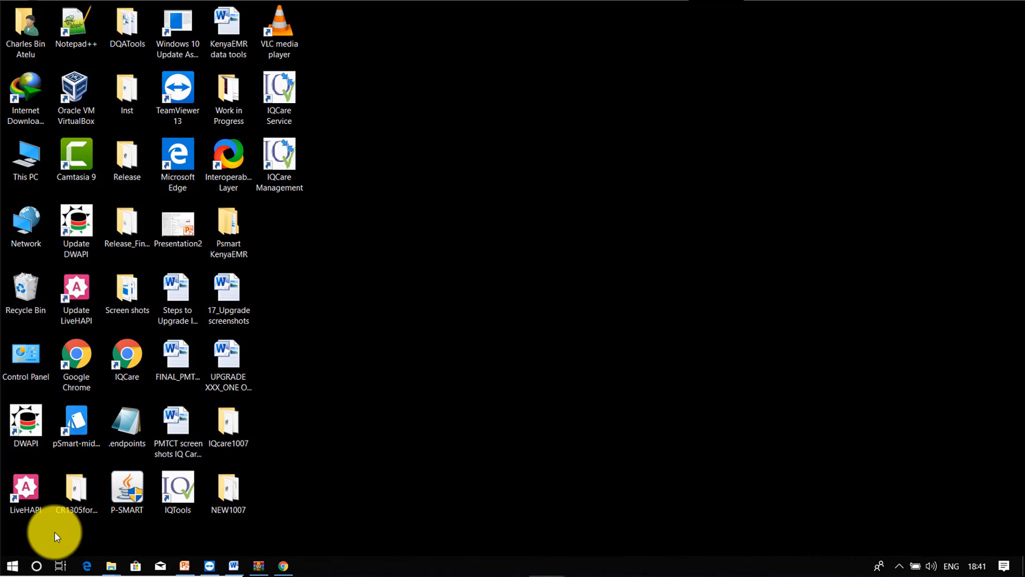
Step: Search 'contr' to reach Control Panel's list of installed programs
{"action": "left_click", "coordinate": [37, 565]}
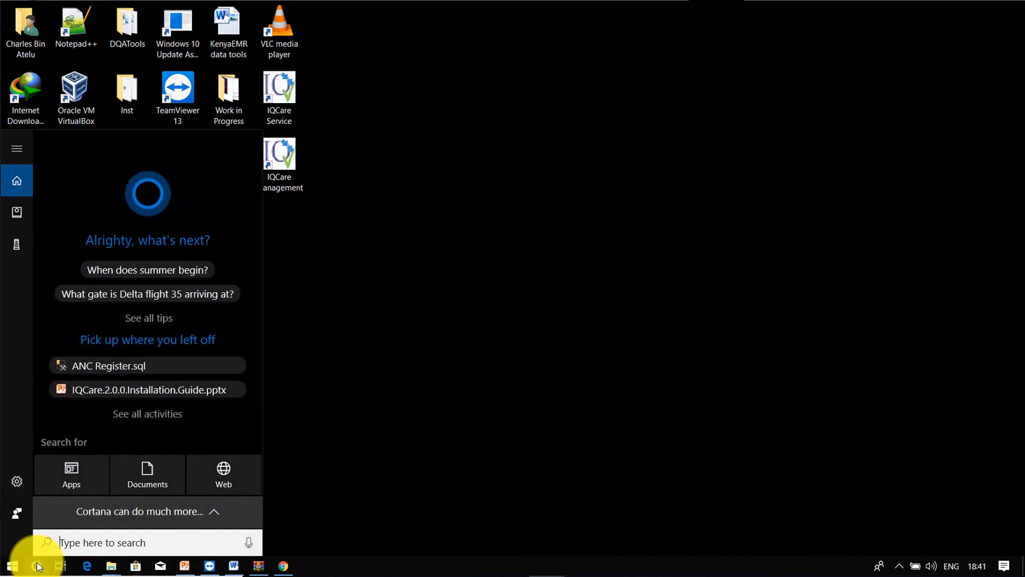
{"action": "type", "text": "contr"}
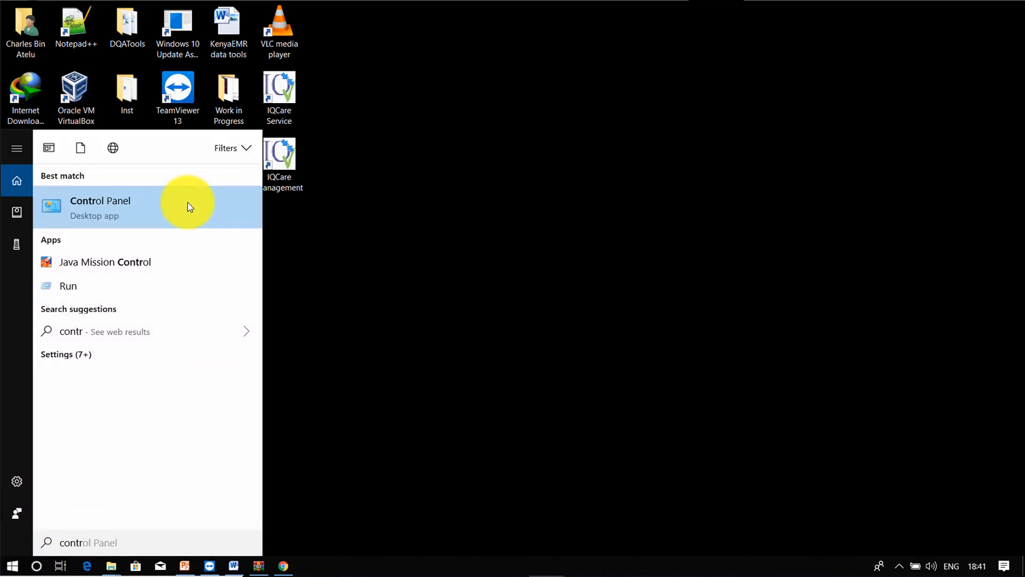
{"action": "left_click", "coordinate": [168, 211]}
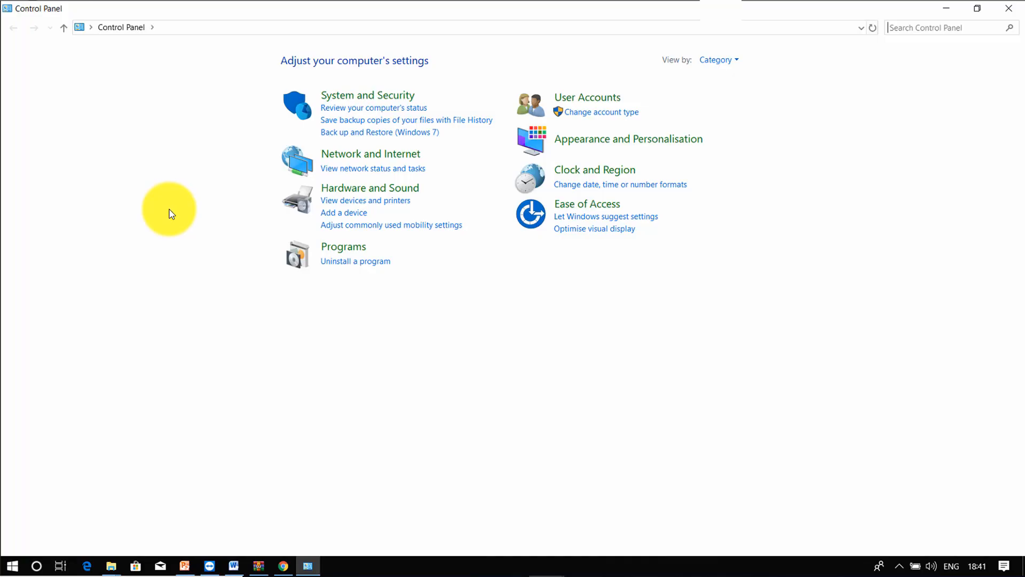
{"action": "left_click", "coordinate": [353, 261]}
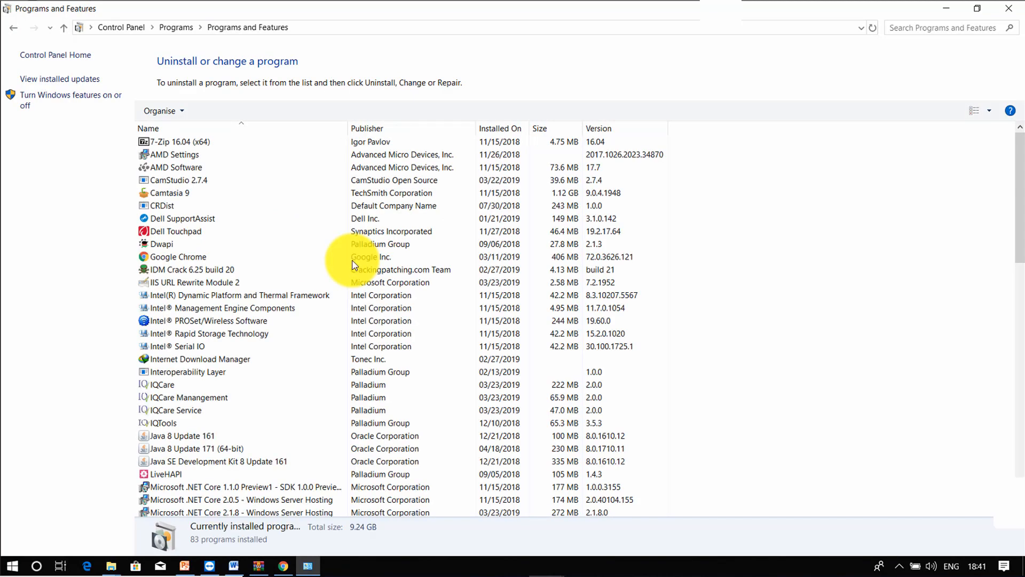
Step: Uninstall IQTools, confirming both prompts, then close the programs window
{"action": "left_click", "coordinate": [170, 423]}
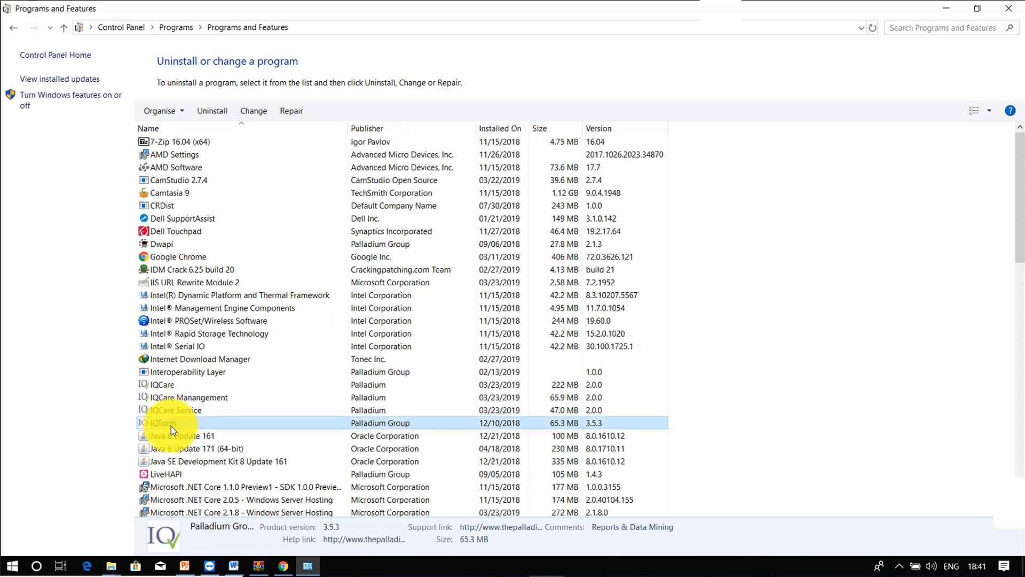
{"action": "right_click", "coordinate": [190, 423]}
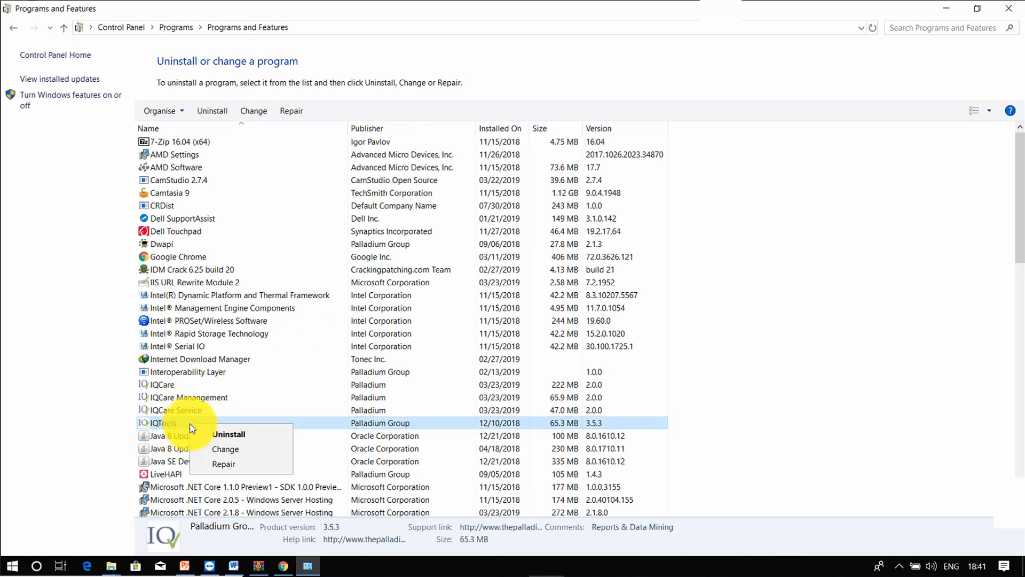
{"action": "left_click", "coordinate": [265, 434]}
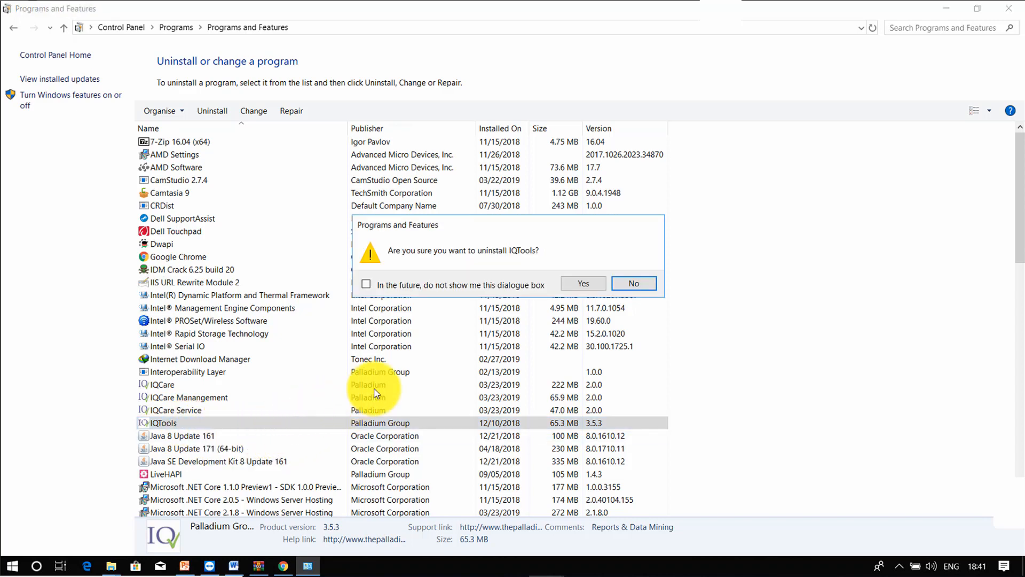
{"action": "left_click", "coordinate": [581, 284]}
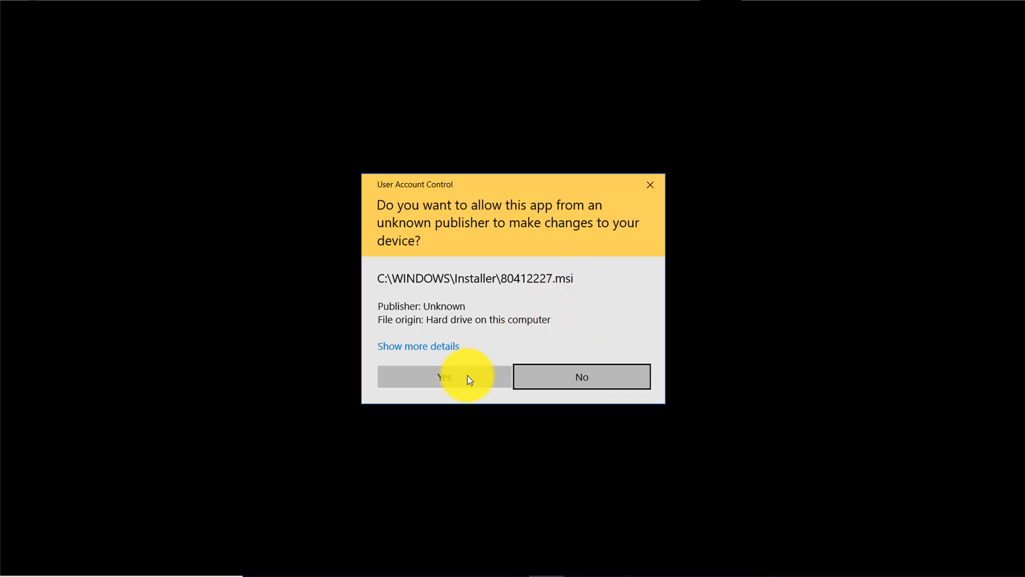
{"action": "left_click", "coordinate": [453, 381]}
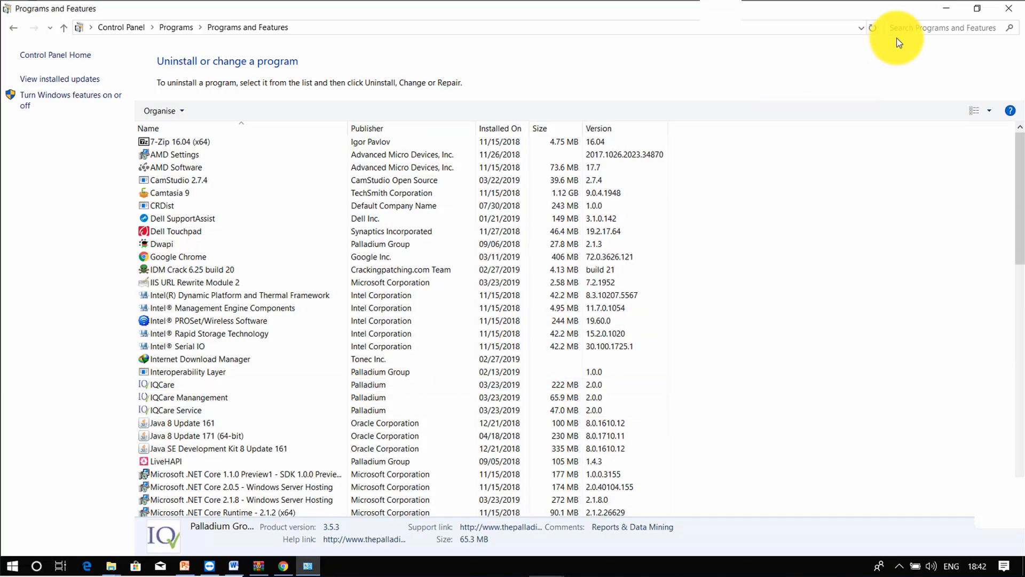
{"action": "left_click", "coordinate": [1008, 7]}
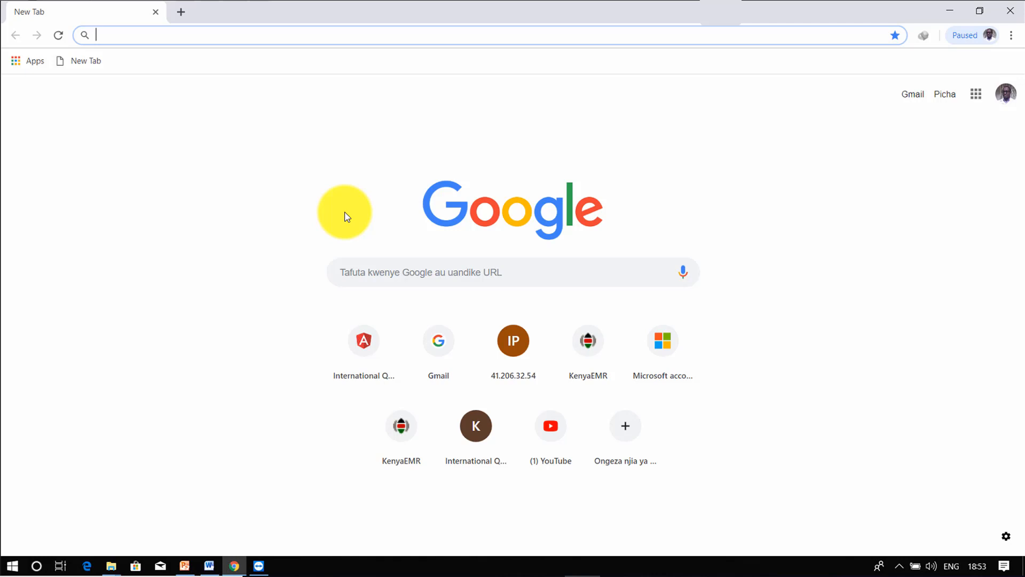
Step: Go to github.com/palladiumkenya by typing 'github' in Chrome's address bar
{"action": "type", "text": "gi"}
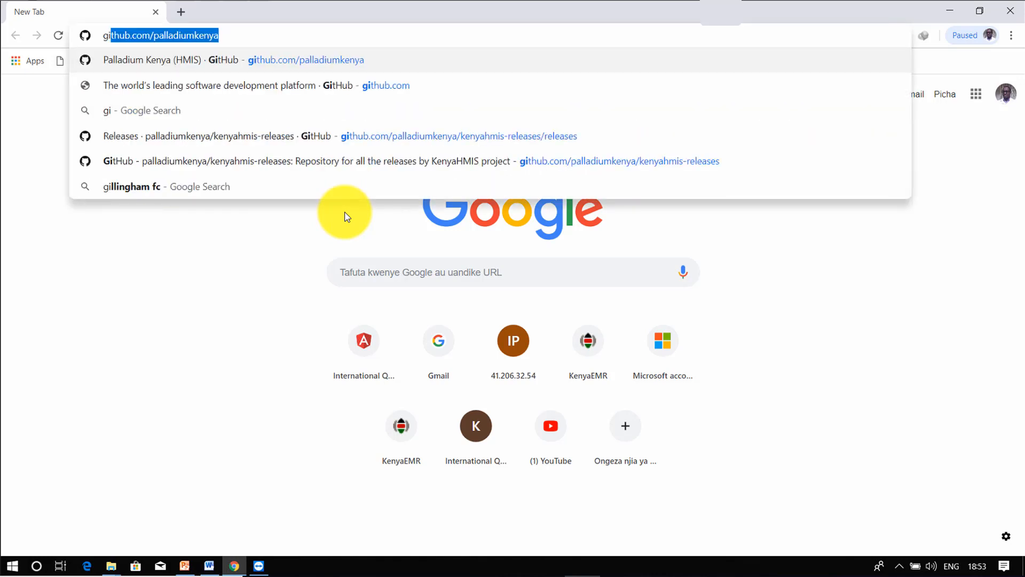
{"action": "type", "text": "thub"}
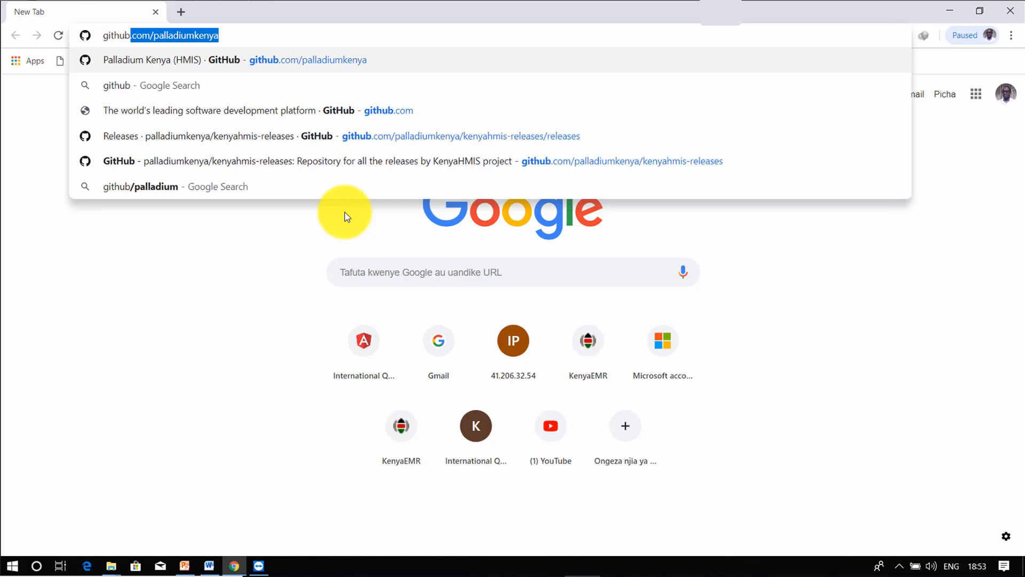
{"action": "key", "text": "Return"}
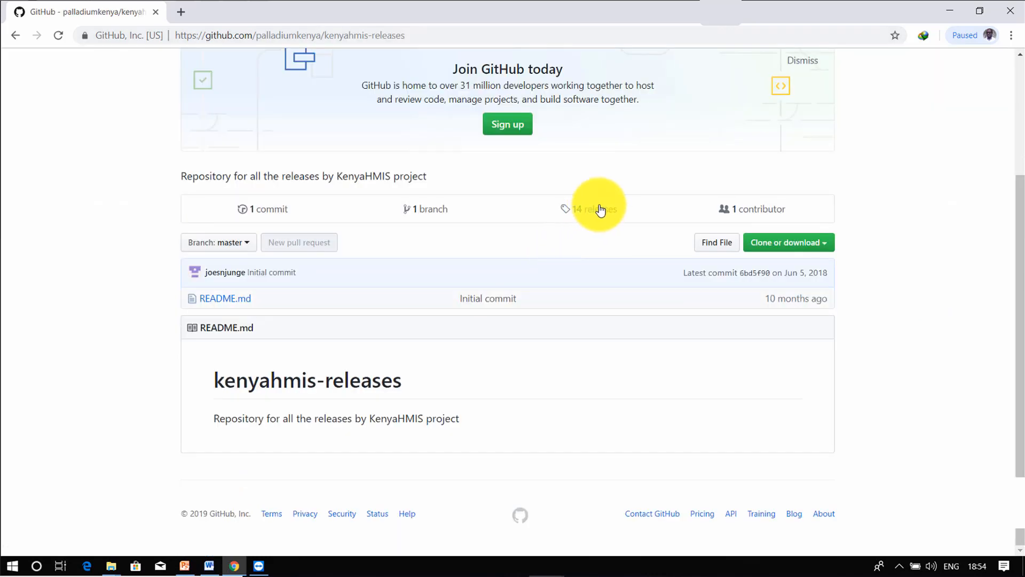
Step: From kenyahmis-releases Releases, download the IQTools.3.5.7.zip and PMTCT.Views.zip assets
{"action": "left_click", "coordinate": [599, 209]}
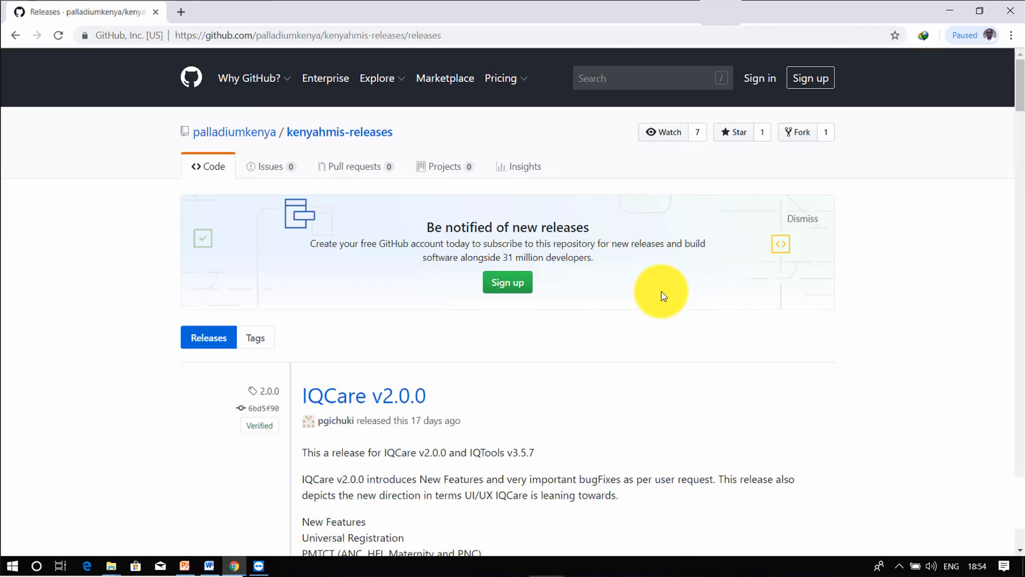
{"action": "scroll", "coordinate": [674, 313], "scroll_direction": "down", "scroll_amount": 10}
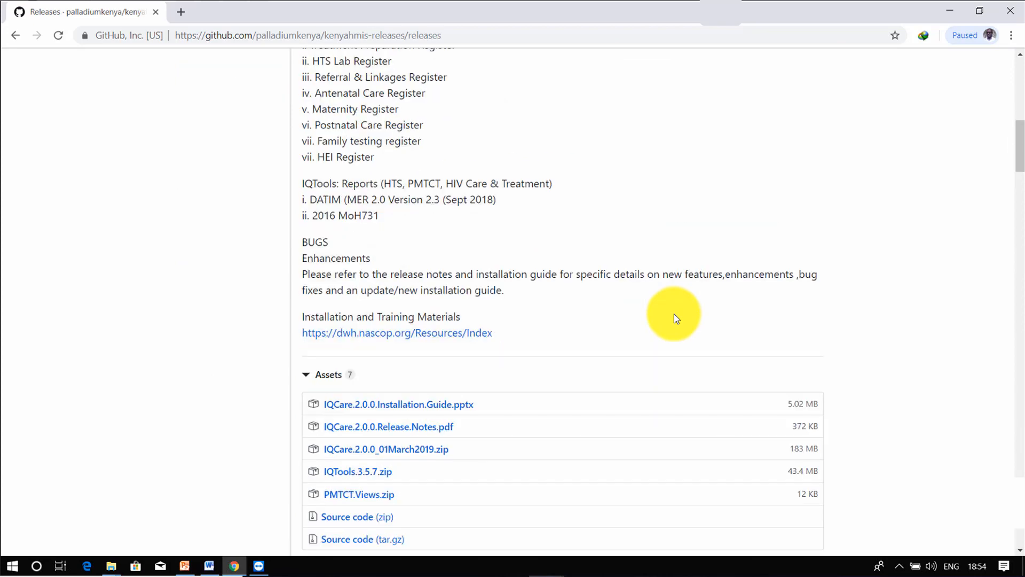
{"action": "scroll", "coordinate": [674, 314], "scroll_direction": "down", "scroll_amount": 3}
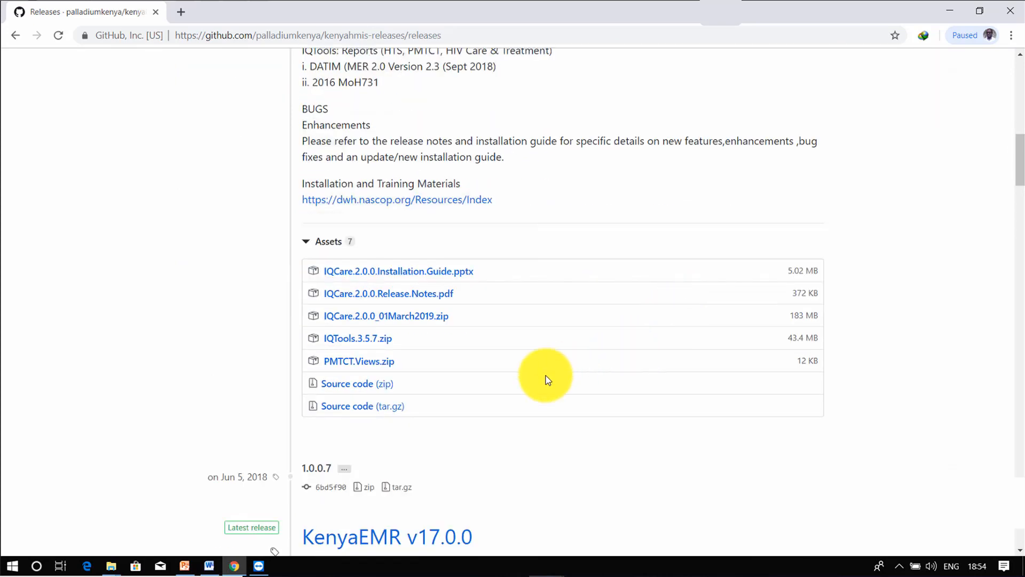
{"action": "left_click", "coordinate": [360, 346]}
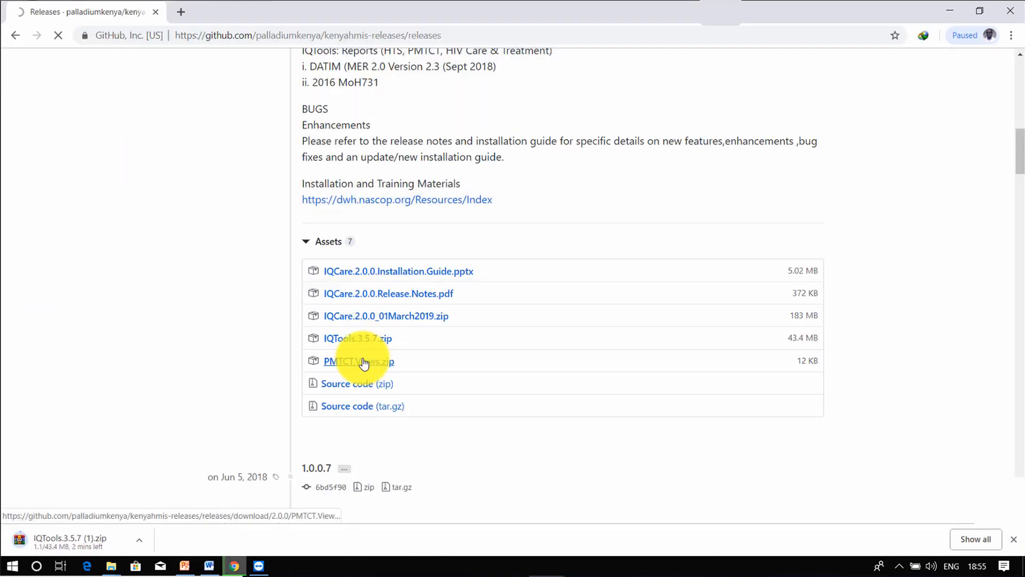
{"action": "left_click", "coordinate": [360, 361]}
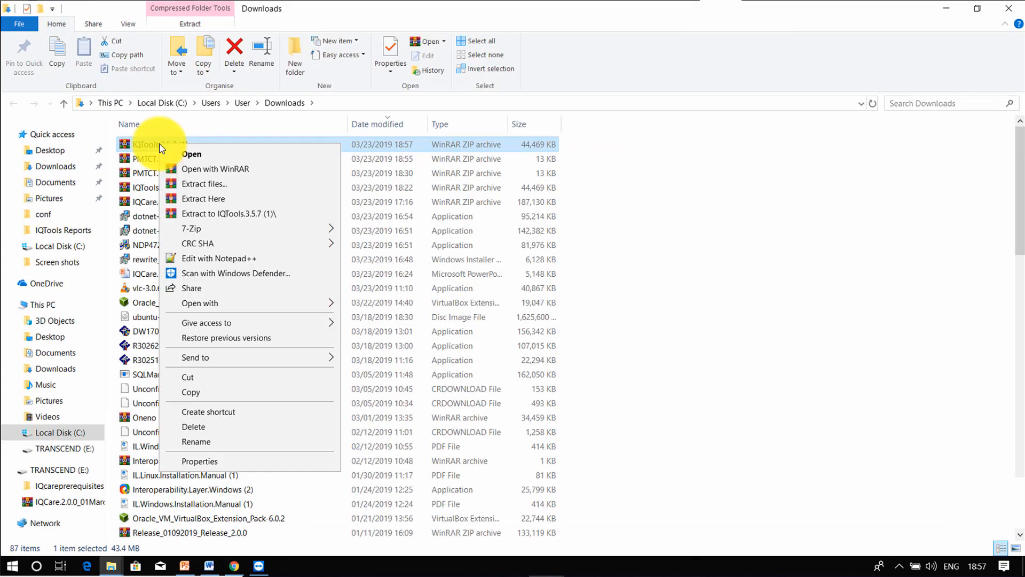
Step: Extract the IQTools zip and open IQTools.3.5.7 (1) > IQTools Release
{"action": "left_click", "coordinate": [236, 214]}
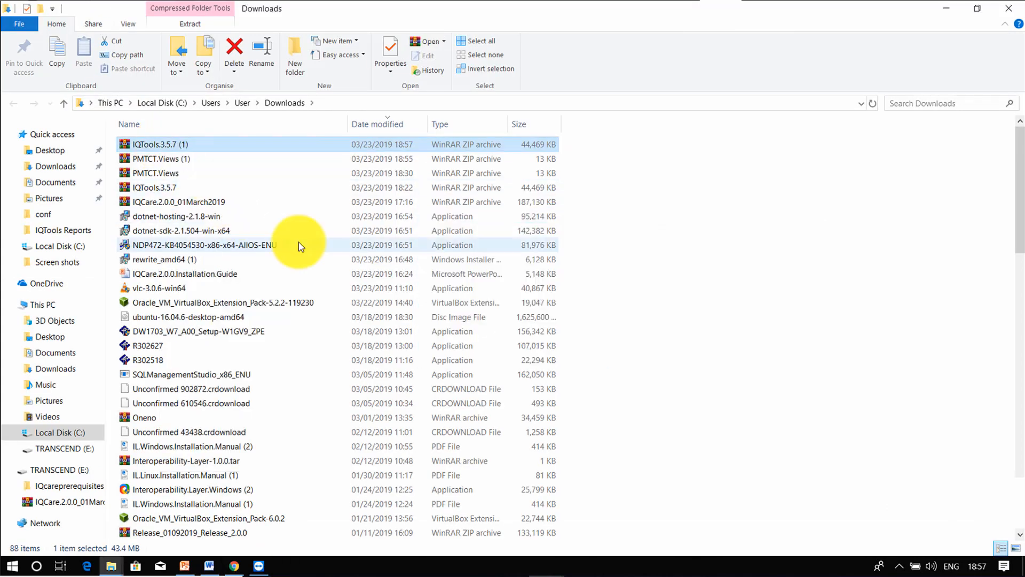
{"action": "scroll", "coordinate": [298, 246], "scroll_direction": "down", "scroll_amount": 9}
{"action": "scroll", "coordinate": [299, 246], "scroll_direction": "down", "scroll_amount": 3}
{"action": "double_click", "coordinate": [161, 426]}
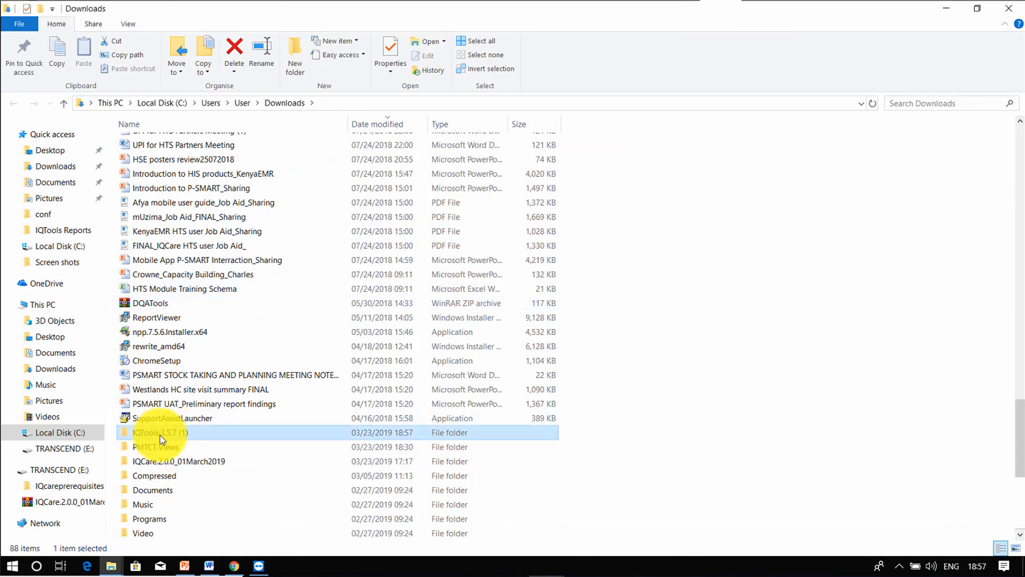
{"action": "double_click", "coordinate": [150, 144]}
Step: Extract the IQTools_KeHMIS archive and open the IQTools_KeHMIS 4th March 2019 folder
{"action": "right_click", "coordinate": [160, 158]}
{"action": "left_click", "coordinate": [181, 227]}
{"action": "double_click", "coordinate": [160, 143]}
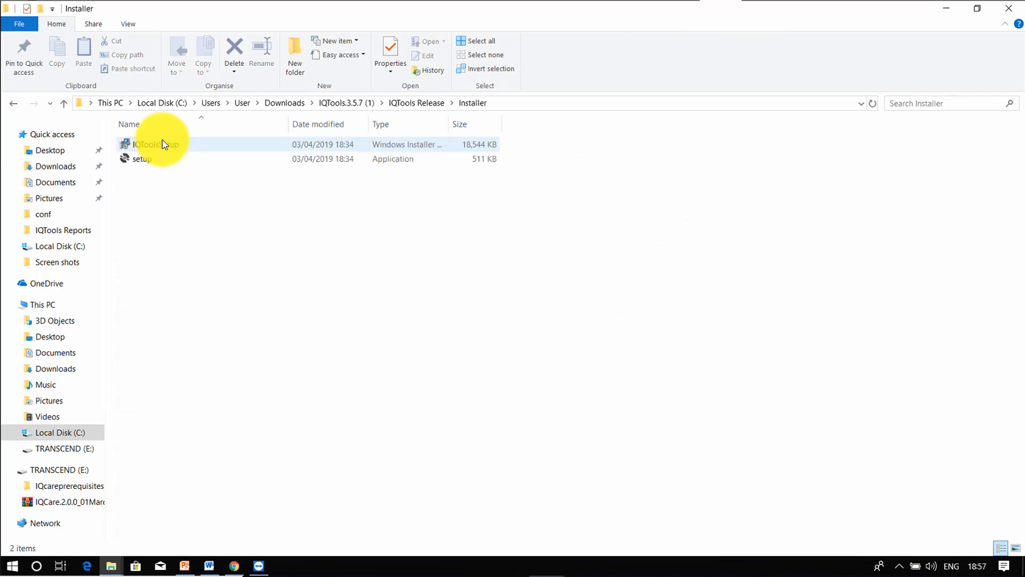
{"action": "left_click", "coordinate": [11, 106]}
{"action": "double_click", "coordinate": [160, 155]}
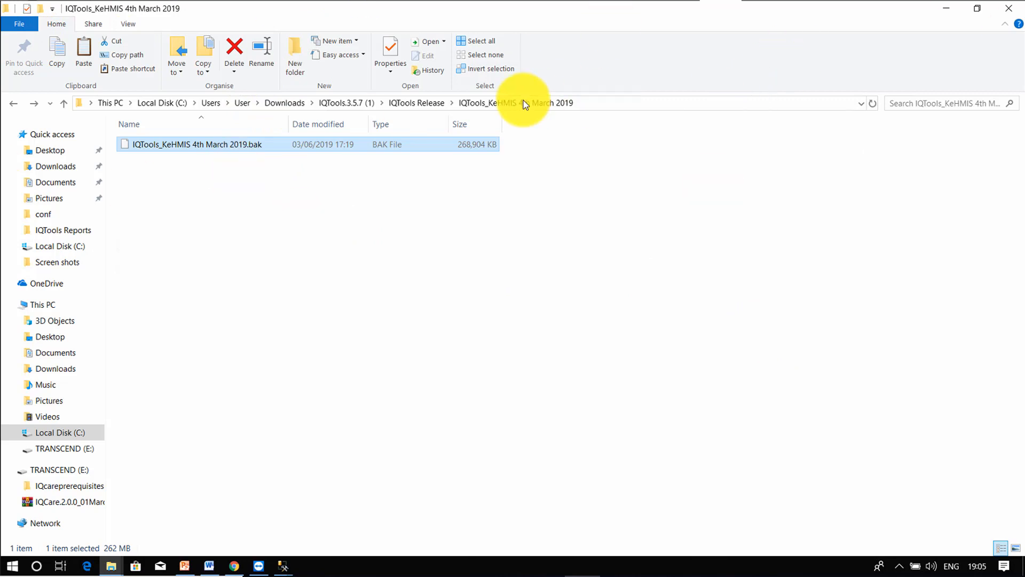
Step: Copy the .bak backup and create a new folder on Local Disk (C:)
{"action": "right_click", "coordinate": [359, 146]}
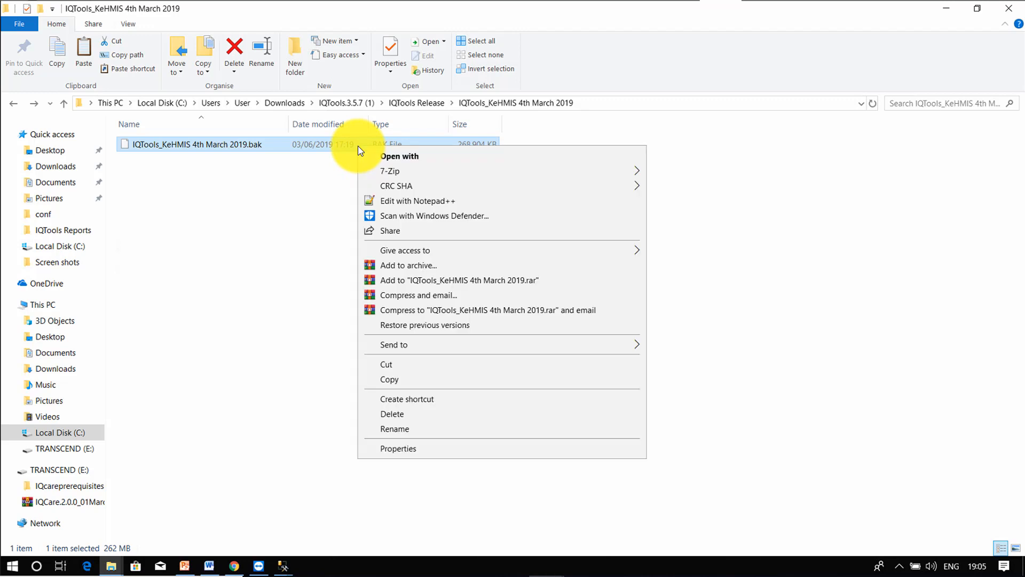
{"action": "left_click", "coordinate": [451, 382]}
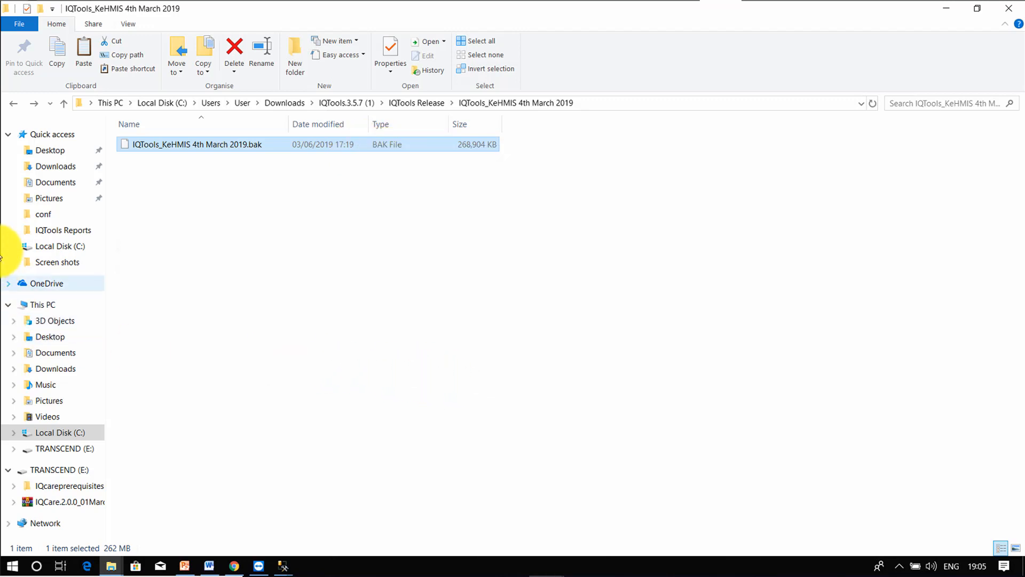
{"action": "left_click", "coordinate": [58, 248]}
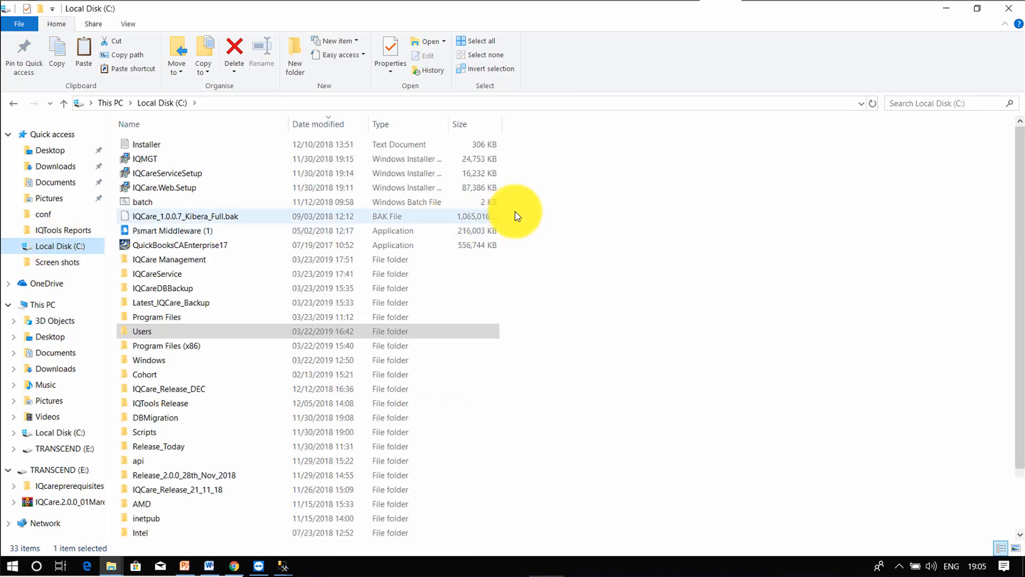
{"action": "right_click", "coordinate": [670, 287]}
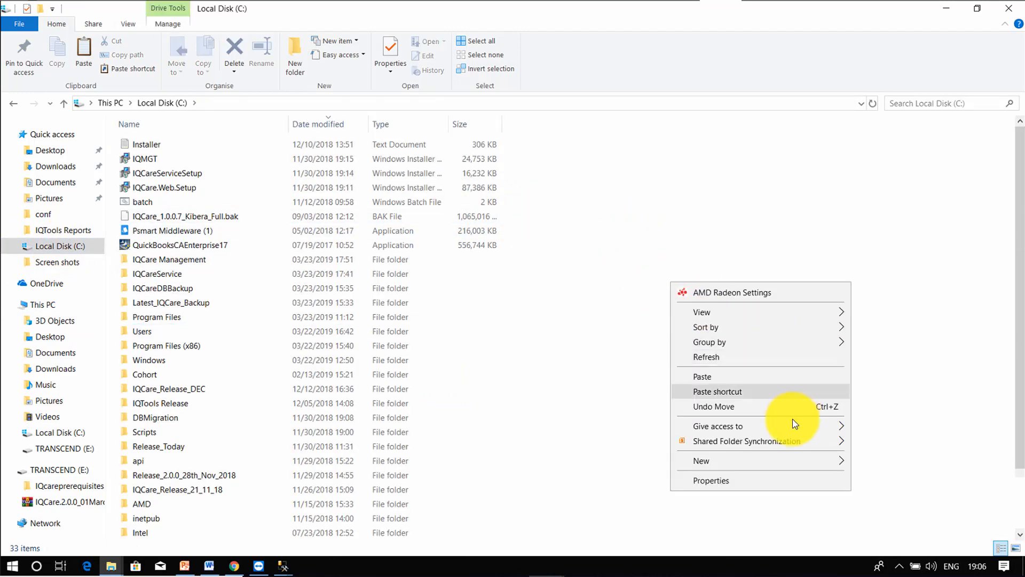
{"action": "mouse_move", "coordinate": [760, 465]}
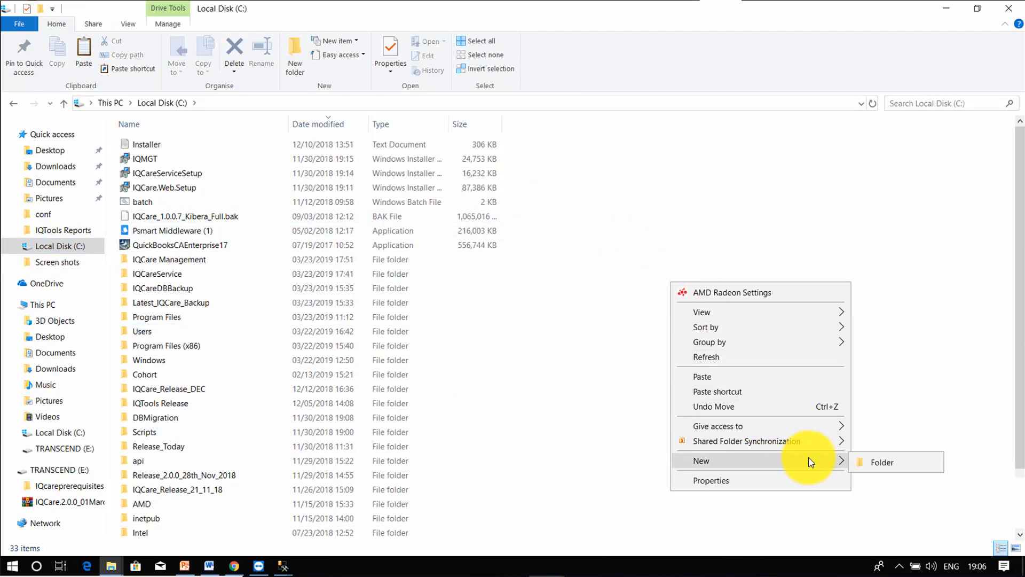
{"action": "left_click", "coordinate": [909, 463]}
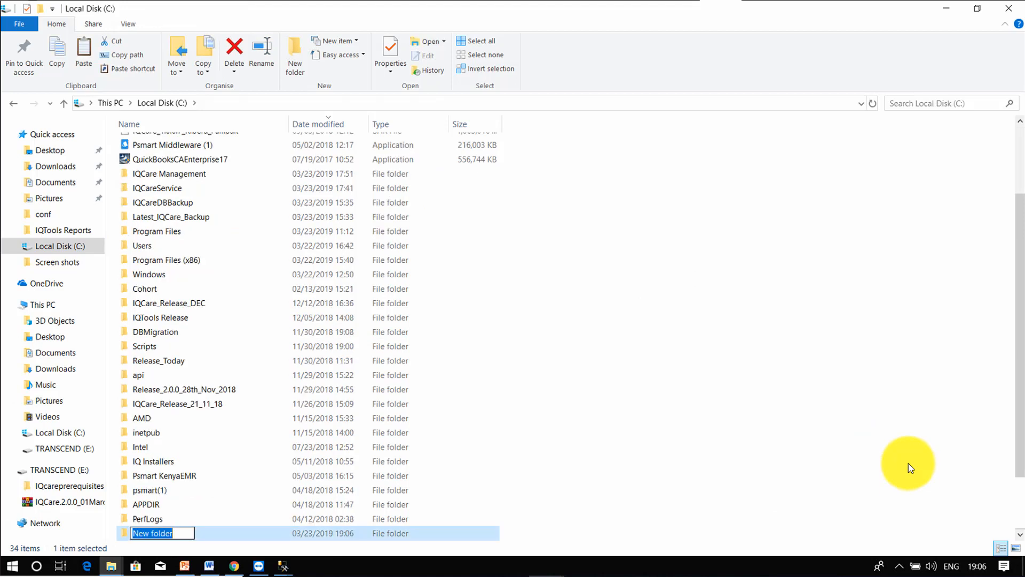
Step: Name the new folder IQTOOLS_DATABASE
{"action": "key", "text": "BackSpace"}
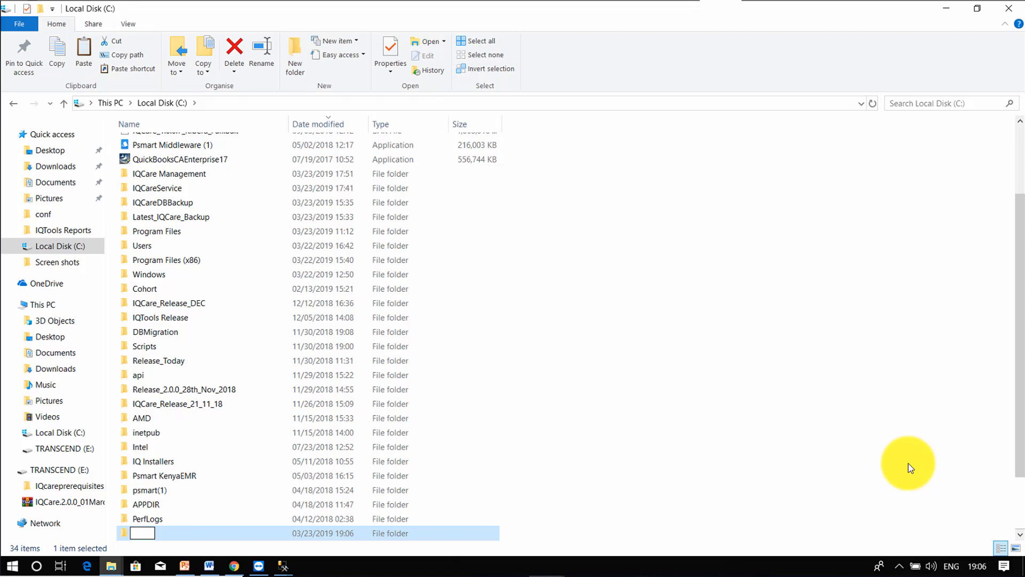
{"action": "type", "text": "IQTOOLS DATA"}
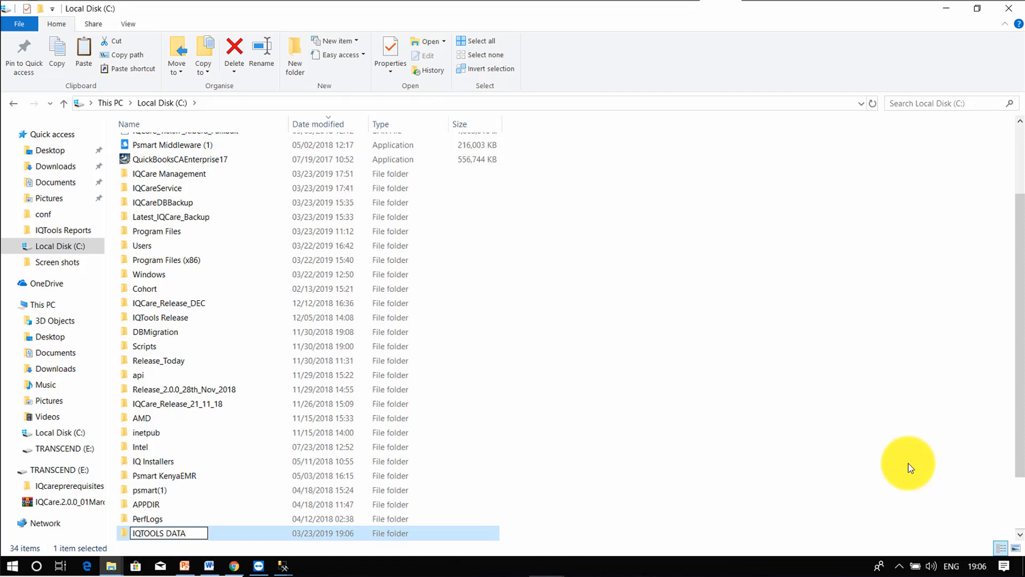
{"action": "type", "text": "D"}
{"action": "key", "text": "BackSpace"}
{"action": "type", "text": "BASE"}
{"action": "key", "text": "ctrl+Left"}
{"action": "key", "text": "BackSpace"}
{"action": "type", "text": "_"}
{"action": "left_click", "coordinate": [747, 493]}
Step: Paste the backup onto C:, granting administrator permission, and open IQTOOLS_DATABASE
{"action": "right_click", "coordinate": [212, 534]}
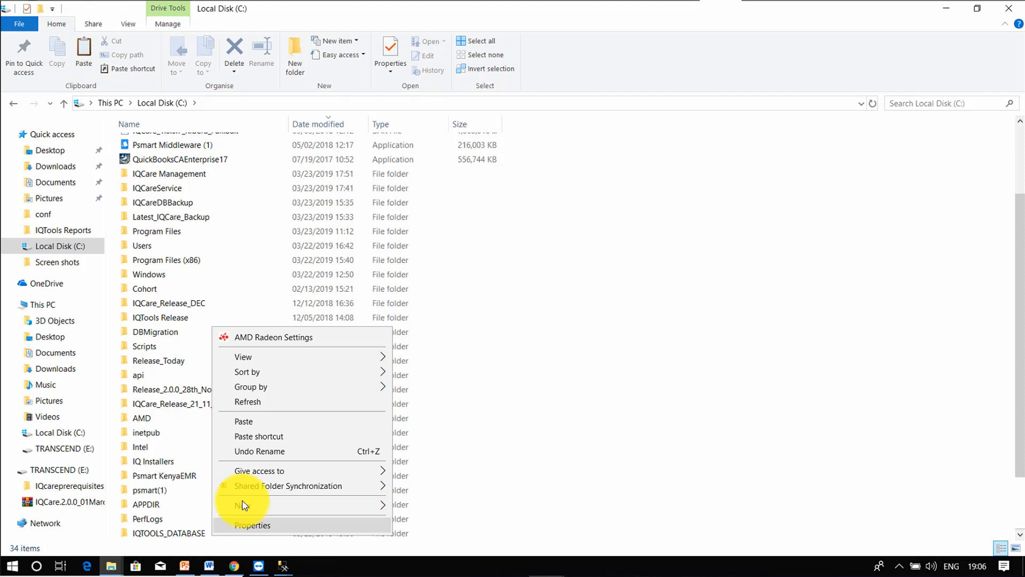
{"action": "left_click", "coordinate": [264, 422]}
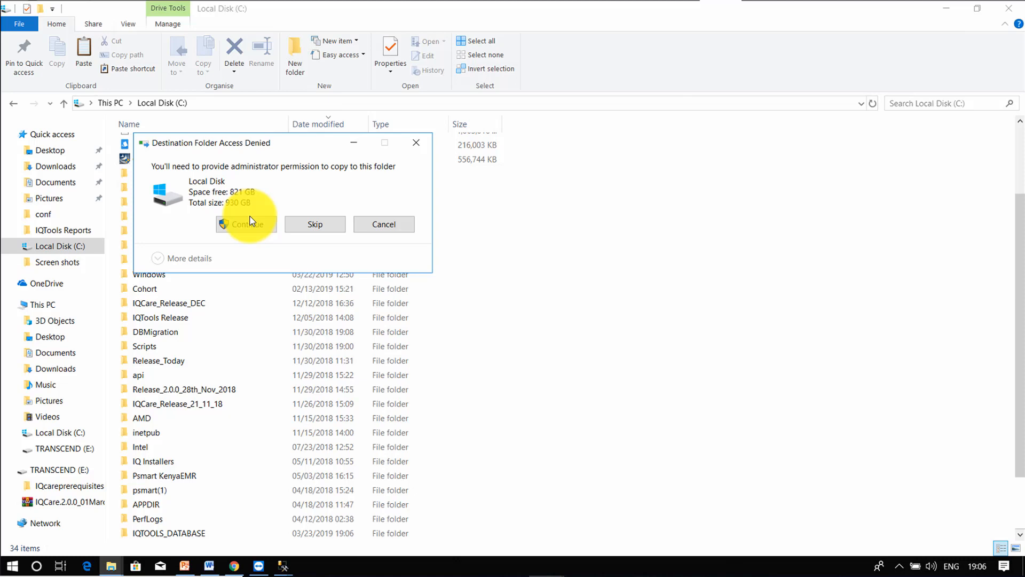
{"action": "left_click", "coordinate": [415, 142]}
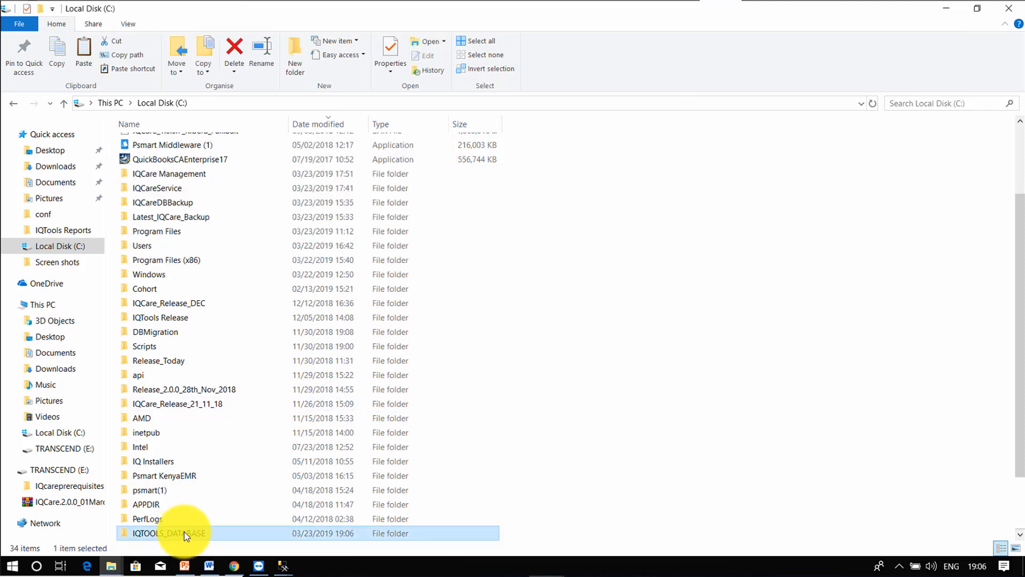
{"action": "double_click", "coordinate": [178, 533]}
{"action": "right_click", "coordinate": [276, 239]}
Step: Check the backup file, then launch SQL Server 2014 Management Studio by searching 'sql'
{"action": "left_click", "coordinate": [323, 351]}
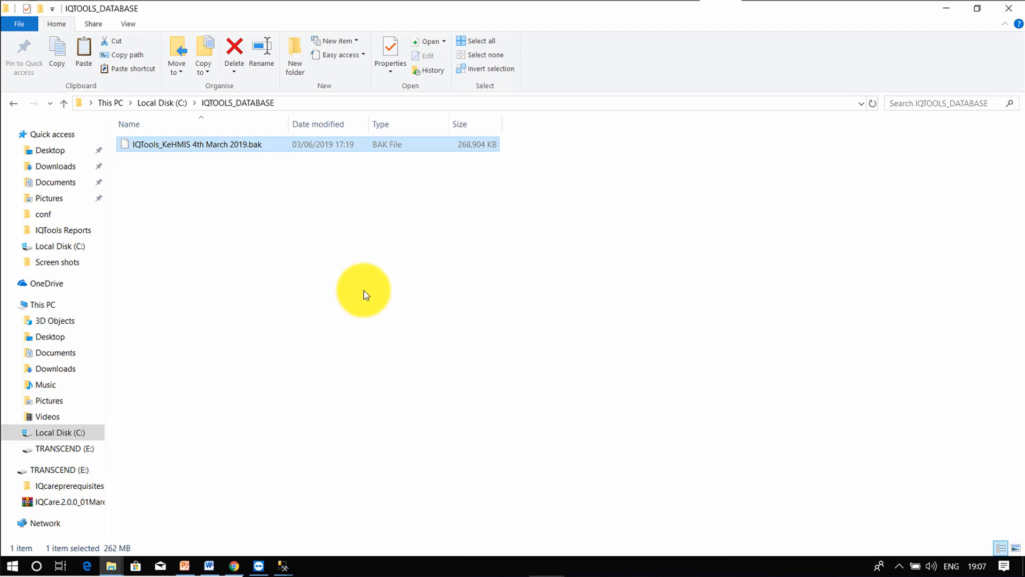
{"action": "left_click", "coordinate": [252, 246]}
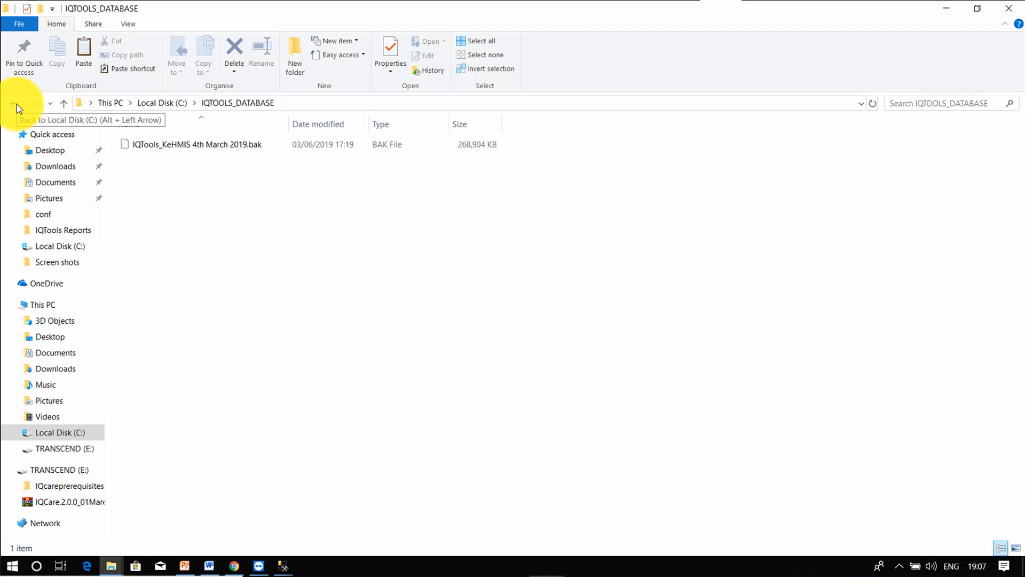
{"action": "left_click", "coordinate": [35, 567]}
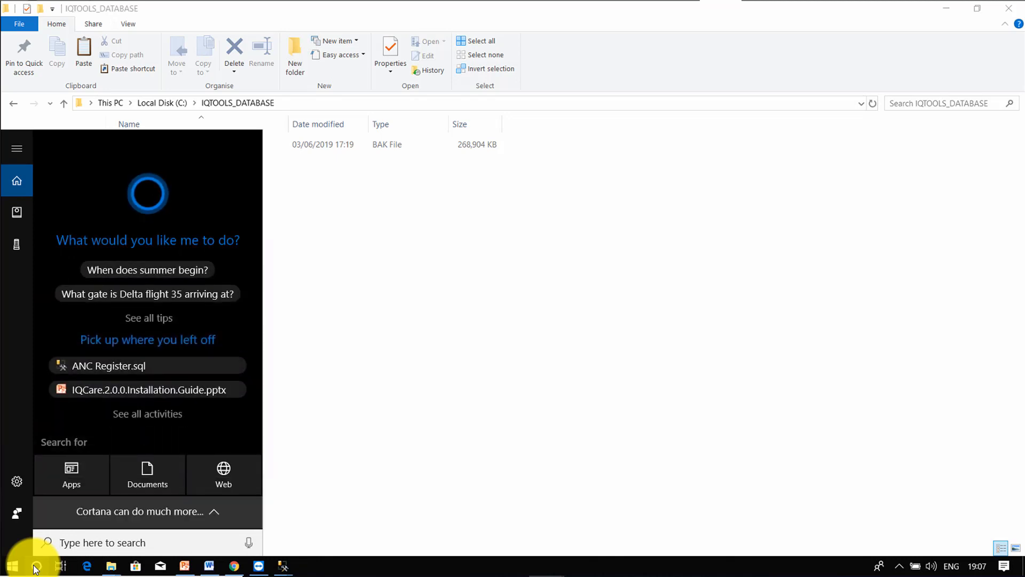
{"action": "type", "text": "sql"}
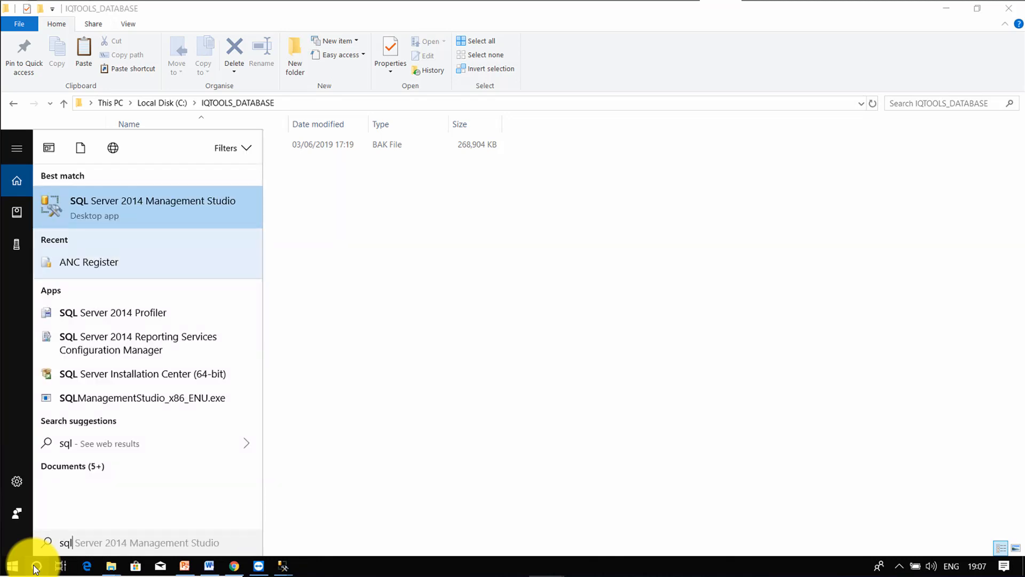
{"action": "left_click", "coordinate": [195, 210]}
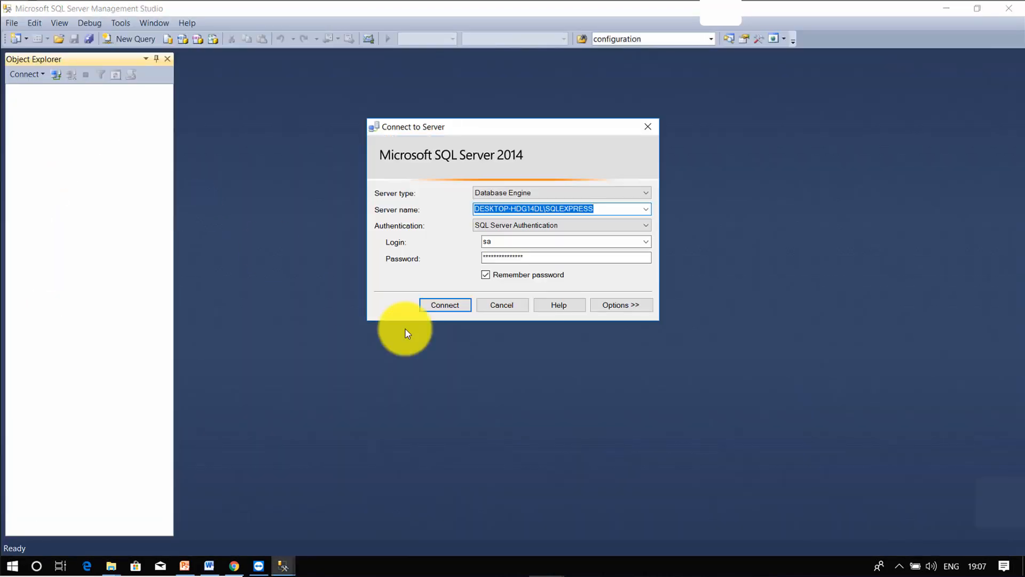
Step: Connect to the local SQLEXPRESS server, relaunching Management Studio and connecting again
{"action": "left_click", "coordinate": [451, 305]}
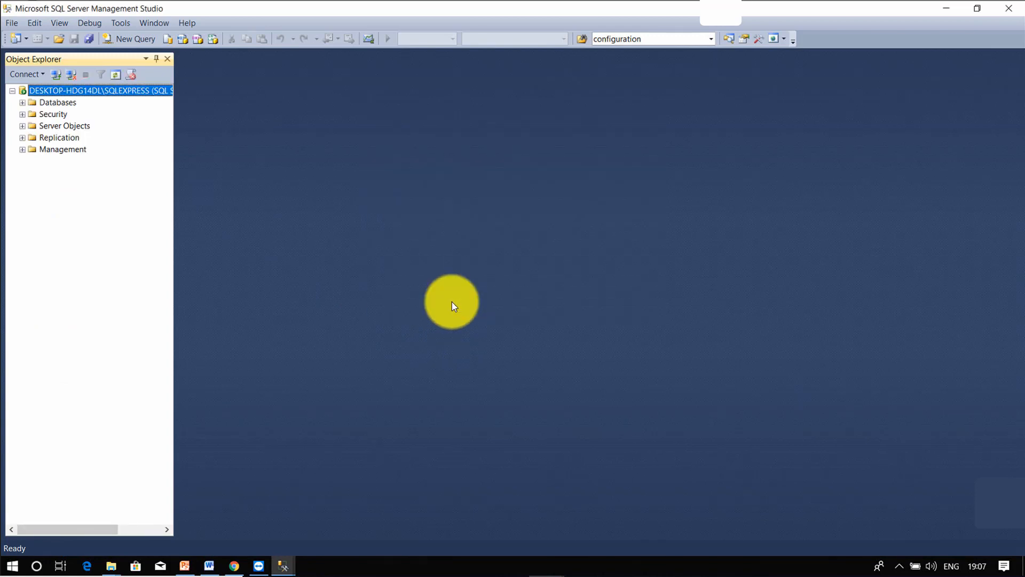
{"action": "left_click", "coordinate": [36, 566]}
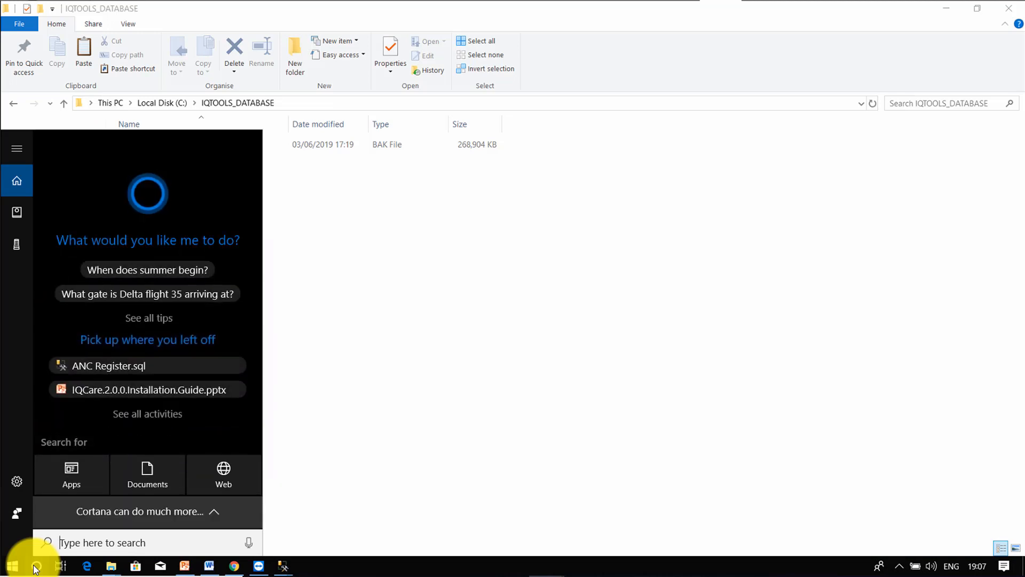
{"action": "type", "text": "sql"}
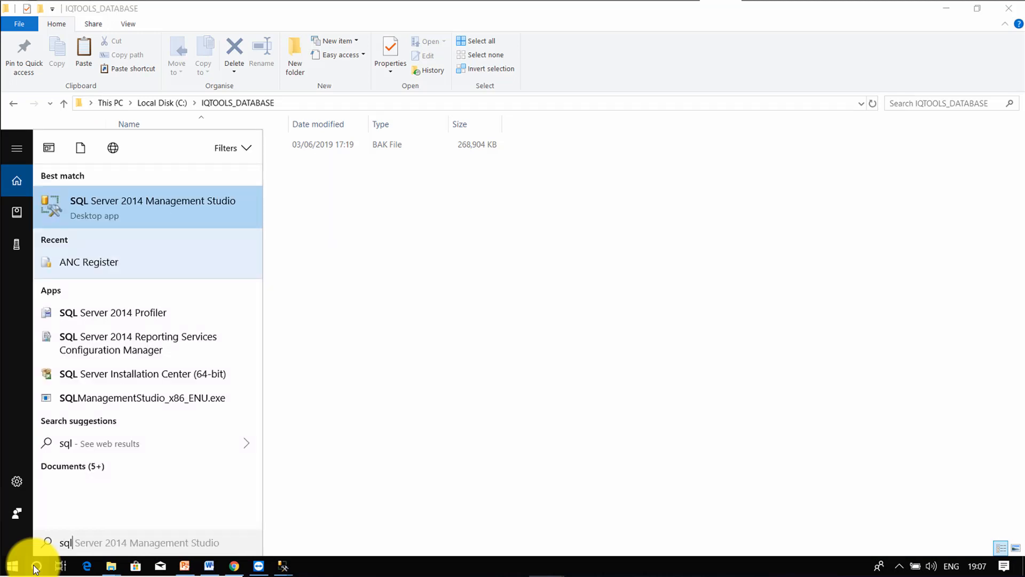
{"action": "left_click", "coordinate": [195, 209]}
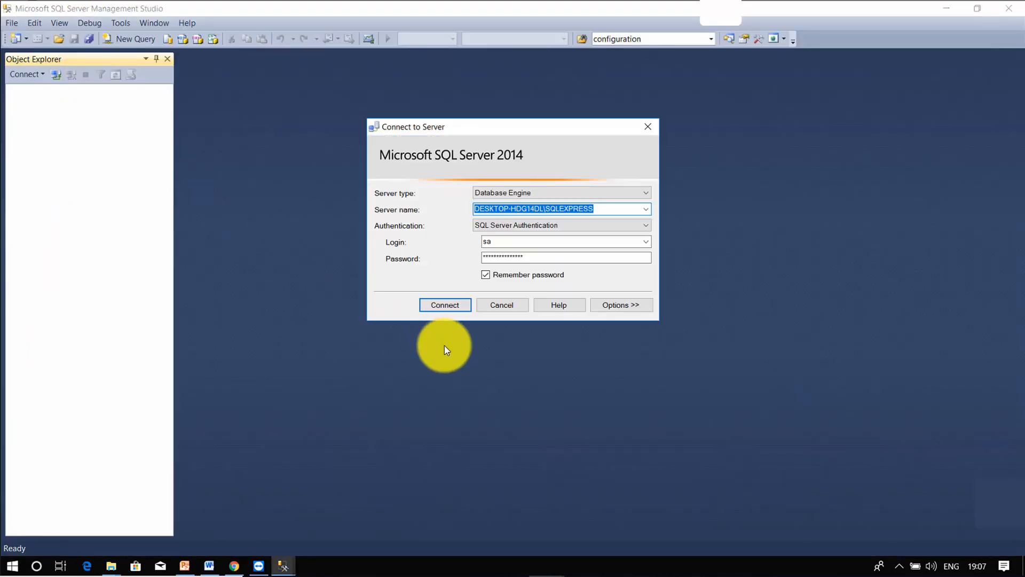
{"action": "left_click", "coordinate": [452, 302]}
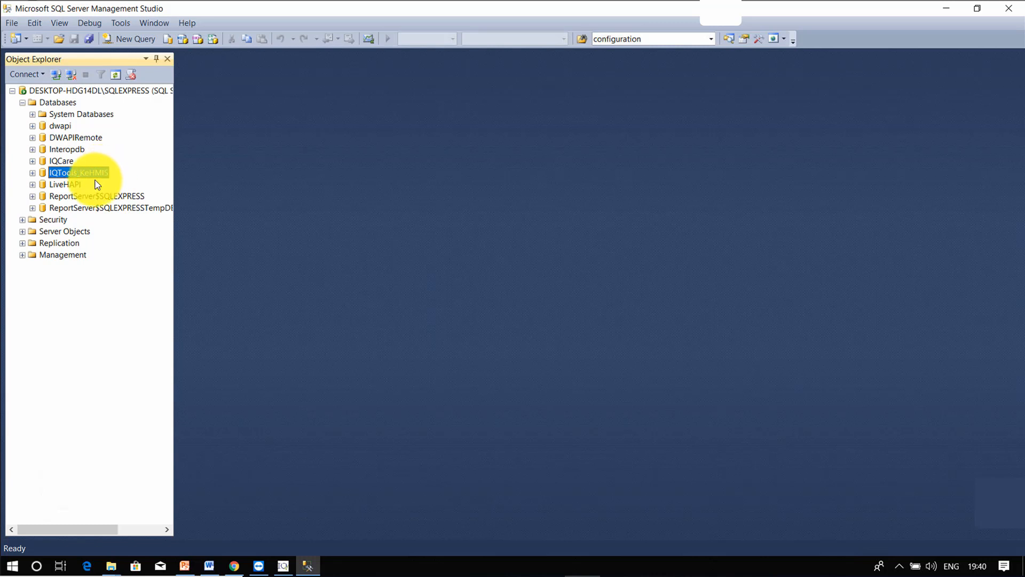
Step: Run a full Back Up of IQTools_KeHMIS to C:\IQTOOLS_DATABASE and acknowledge the success message
{"action": "right_click", "coordinate": [87, 175]}
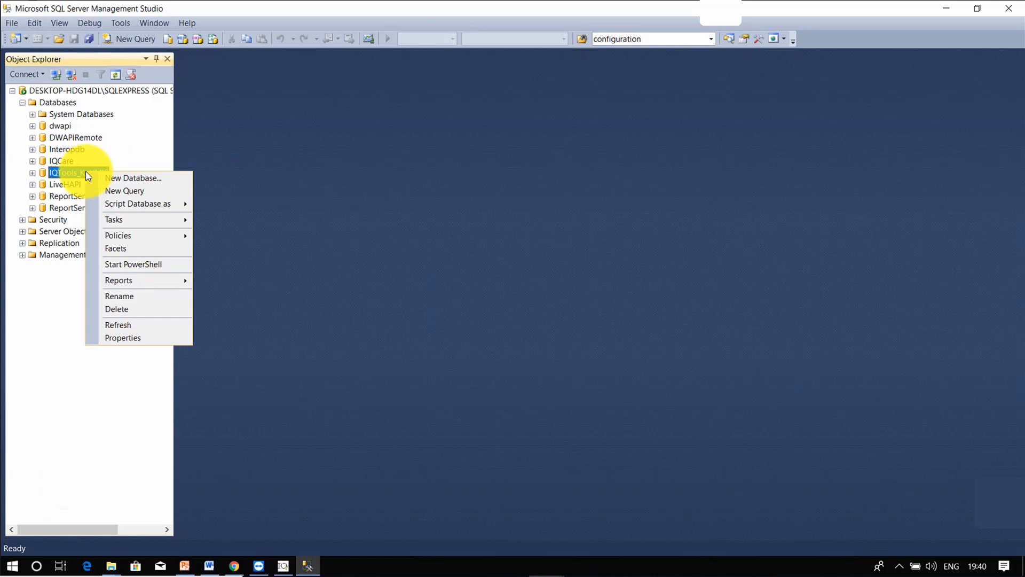
{"action": "key", "text": "Escape"}
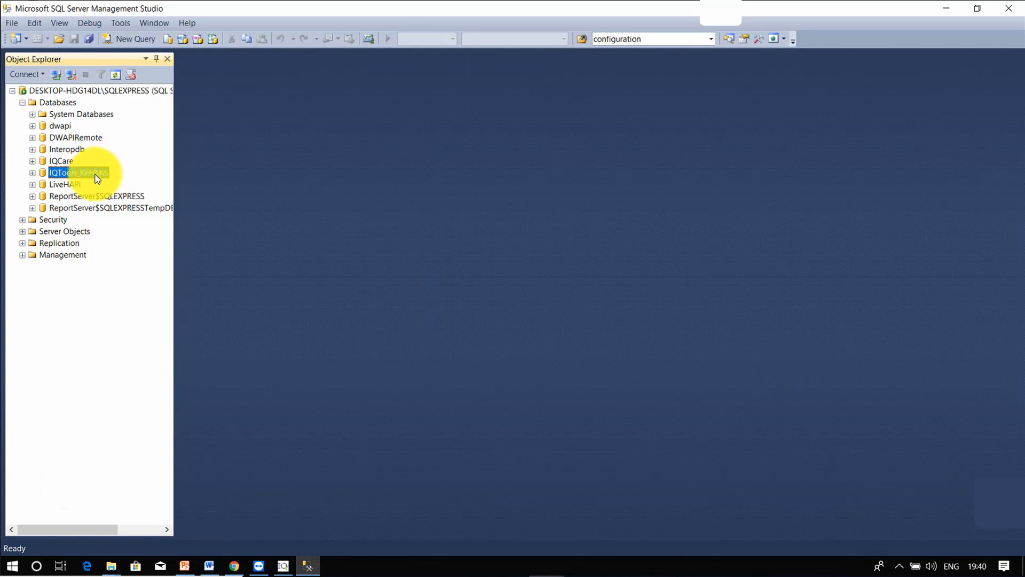
{"action": "right_click", "coordinate": [95, 174]}
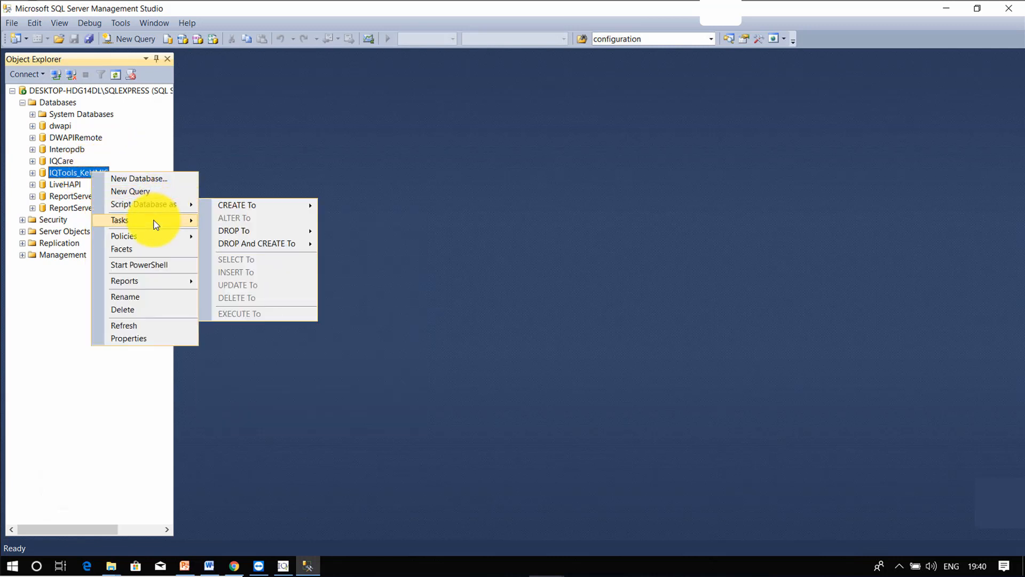
{"action": "mouse_move", "coordinate": [155, 224]}
{"action": "left_click", "coordinate": [370, 166]}
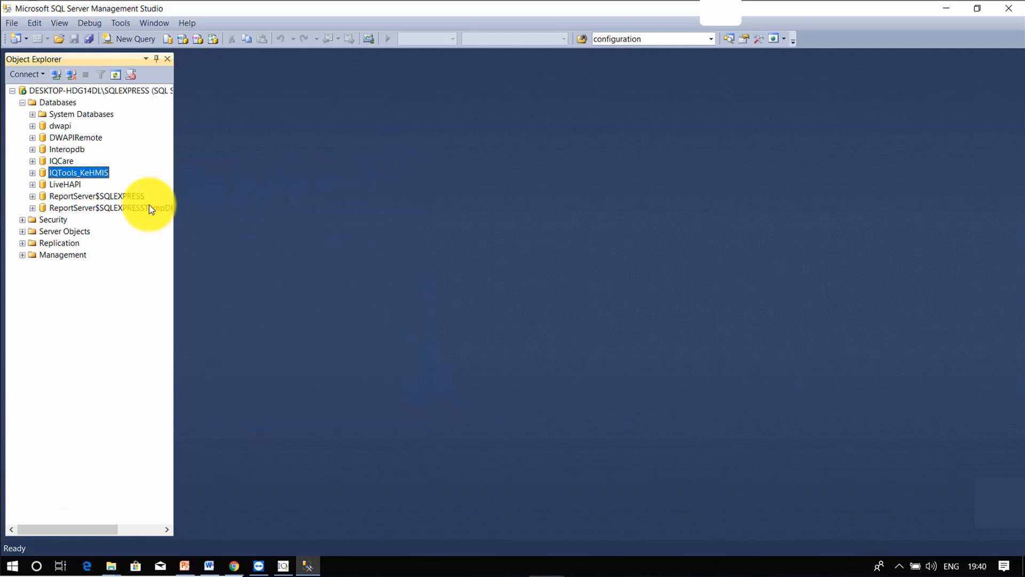
{"action": "right_click", "coordinate": [81, 177]}
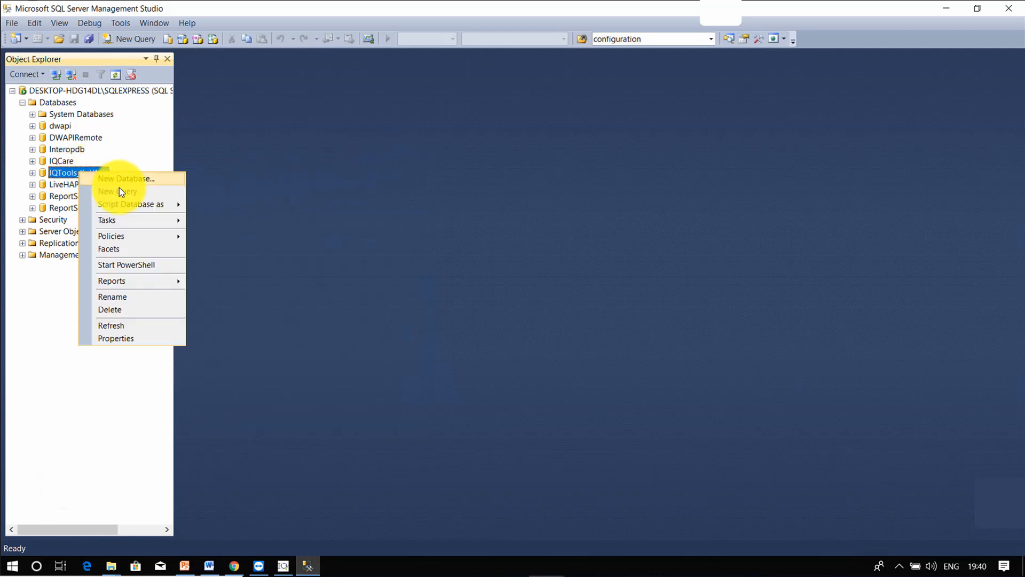
{"action": "mouse_move", "coordinate": [139, 222]}
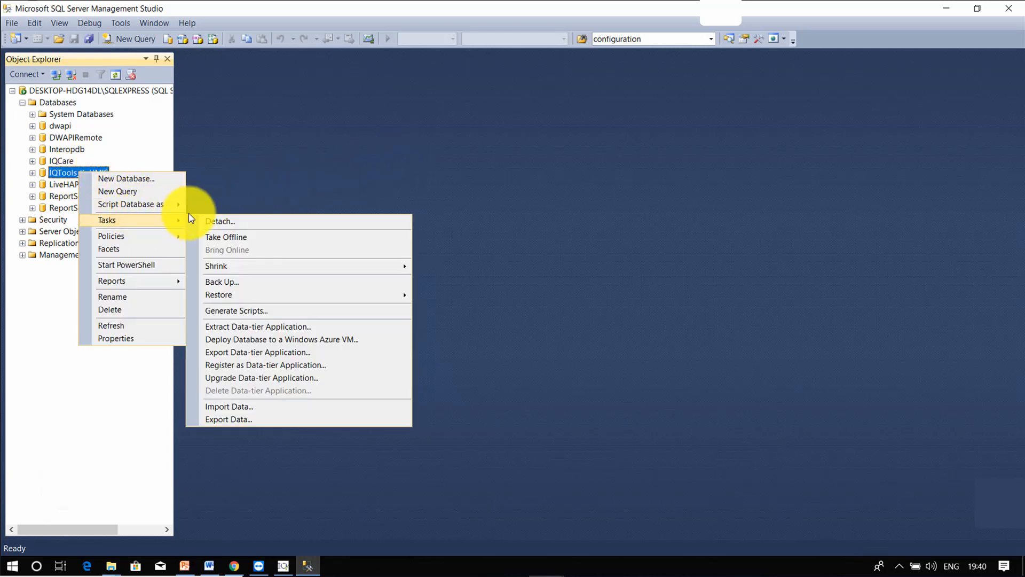
{"action": "left_click", "coordinate": [266, 281]}
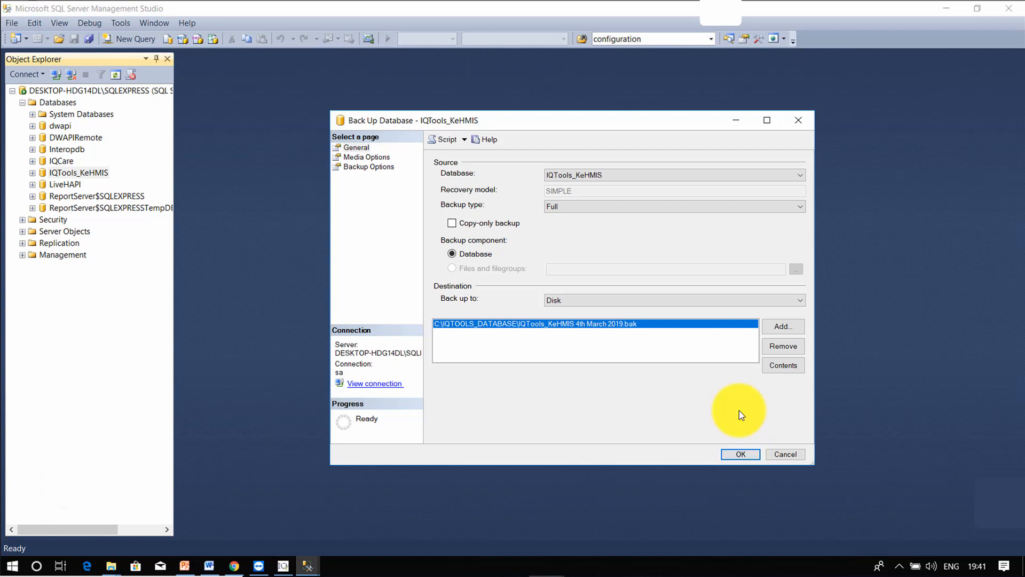
{"action": "left_click", "coordinate": [740, 454]}
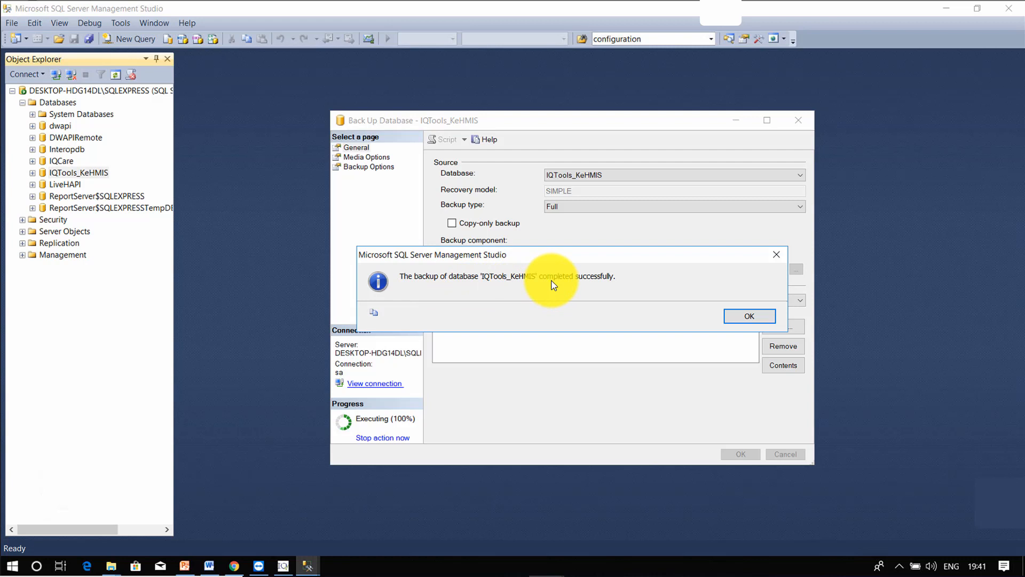
{"action": "left_click", "coordinate": [749, 316]}
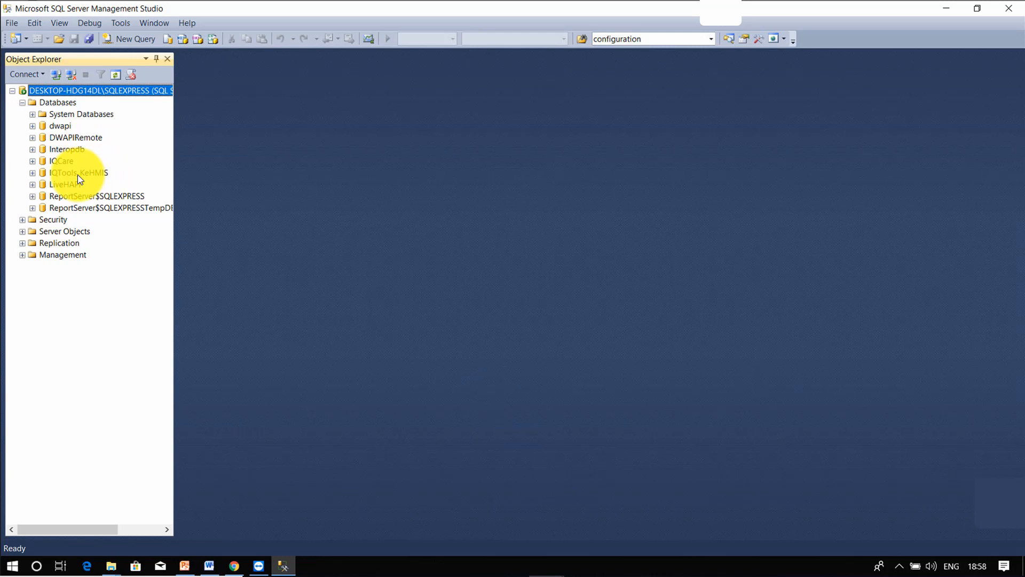
Step: Delete the IQTools_KeHMIS database via the Delete Object dialog, then select the Databases folder
{"action": "left_click", "coordinate": [79, 173]}
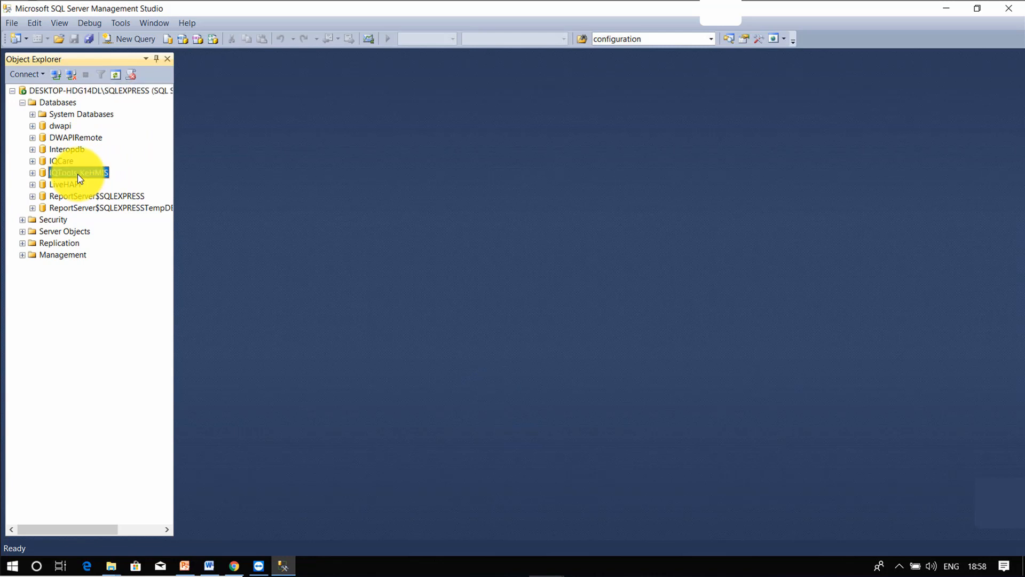
{"action": "right_click", "coordinate": [79, 174]}
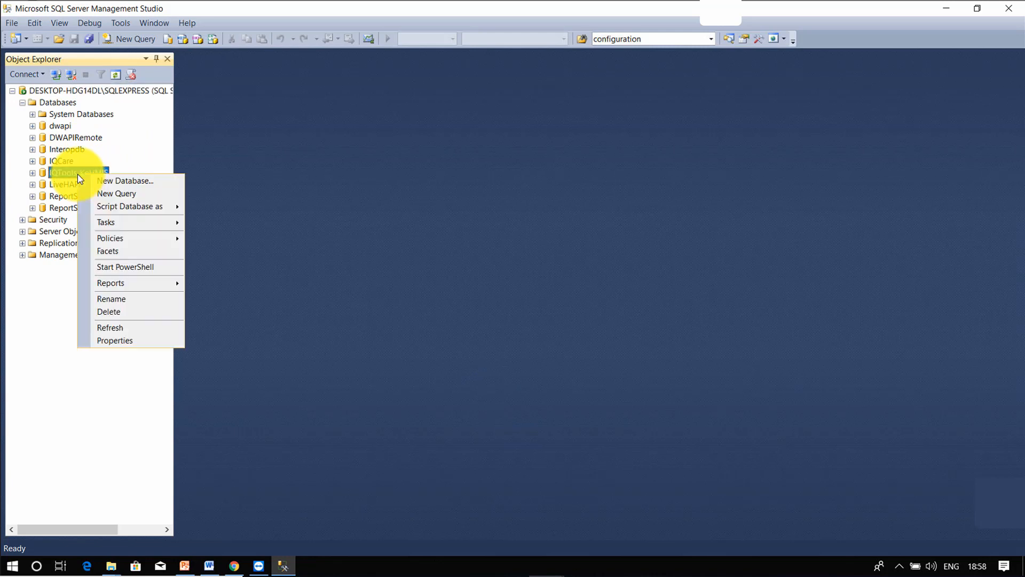
{"action": "left_click", "coordinate": [111, 315]}
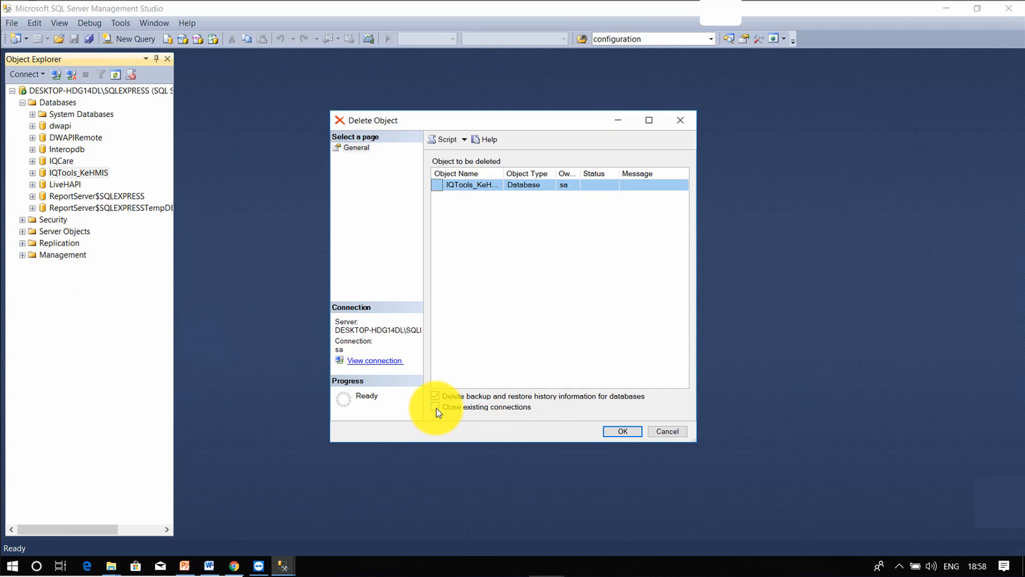
{"action": "left_click", "coordinate": [437, 408]}
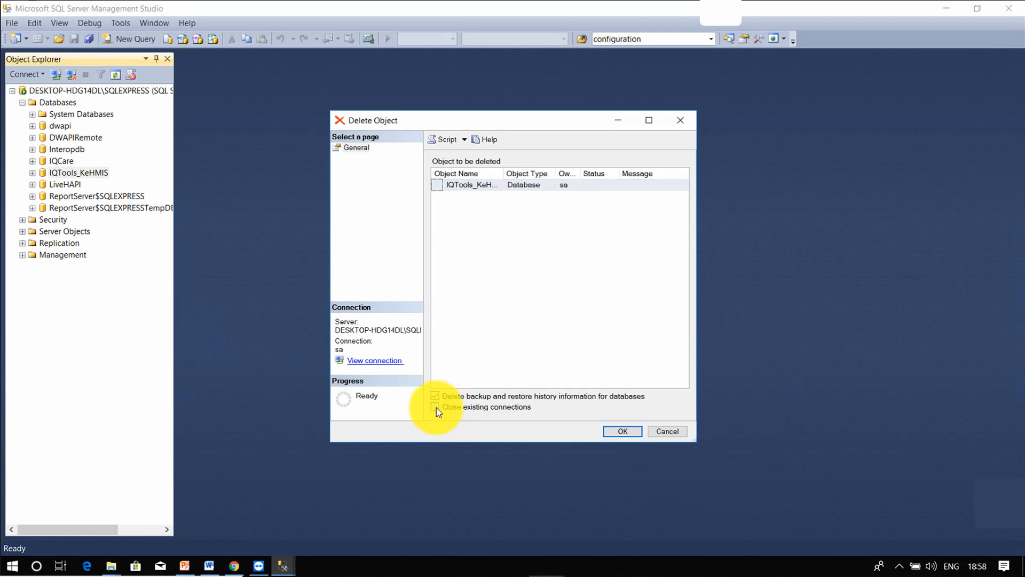
{"action": "left_click", "coordinate": [621, 433]}
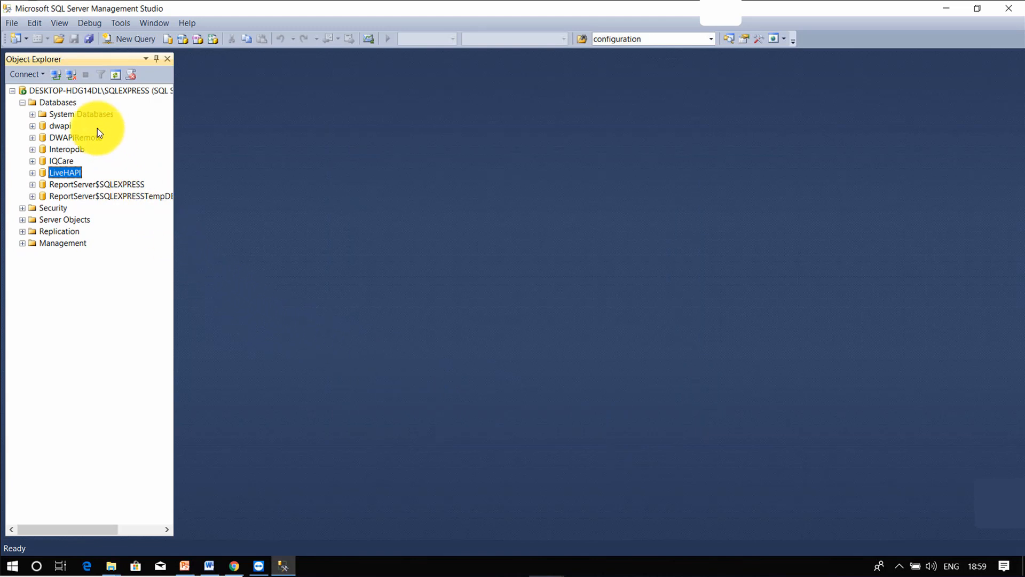
{"action": "left_click", "coordinate": [55, 103]}
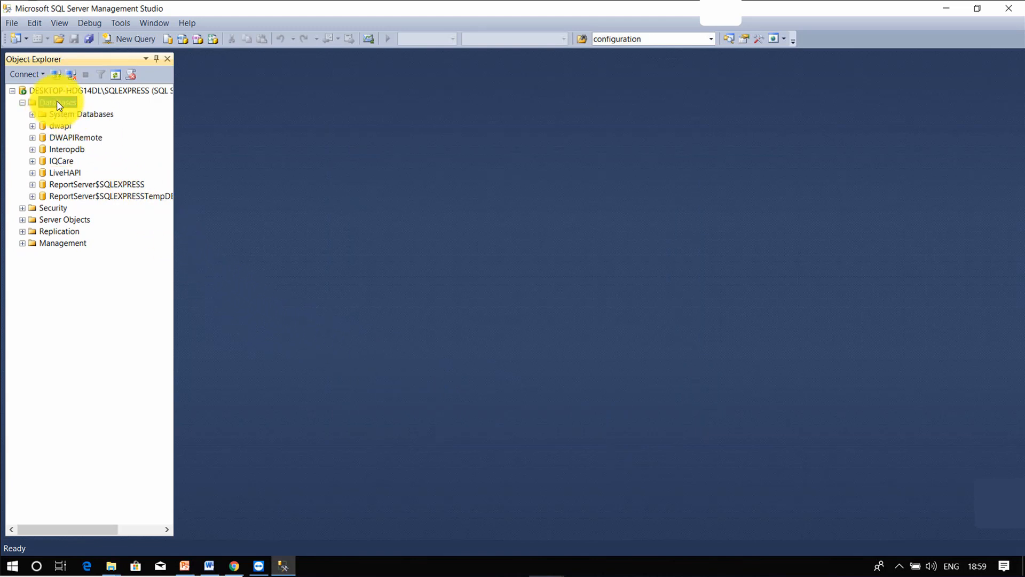
{"action": "right_click", "coordinate": [59, 105]}
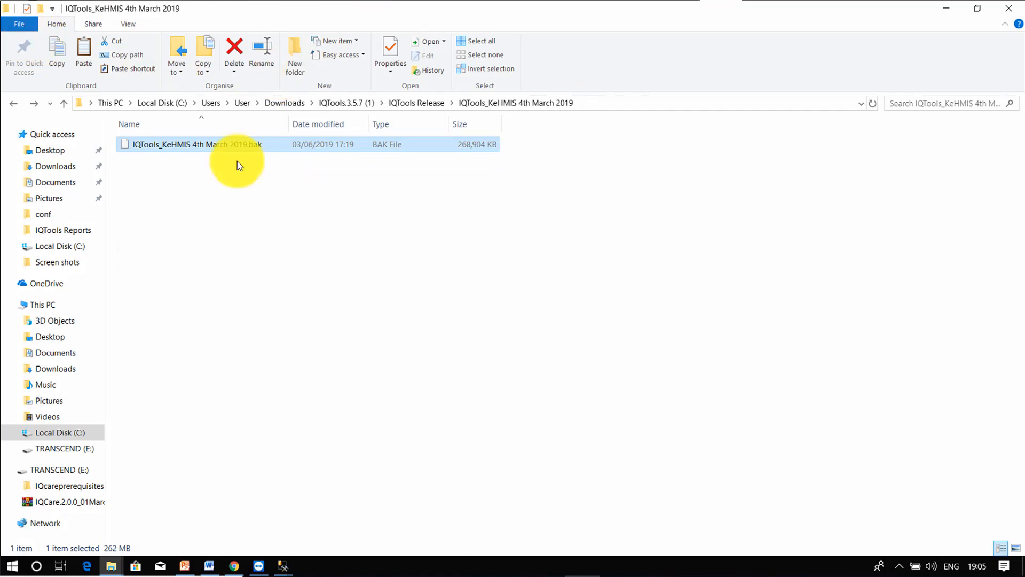
Step: Copy the IQTools_KeHMIS backup file and create a new folder on the C: drive
{"action": "right_click", "coordinate": [358, 146]}
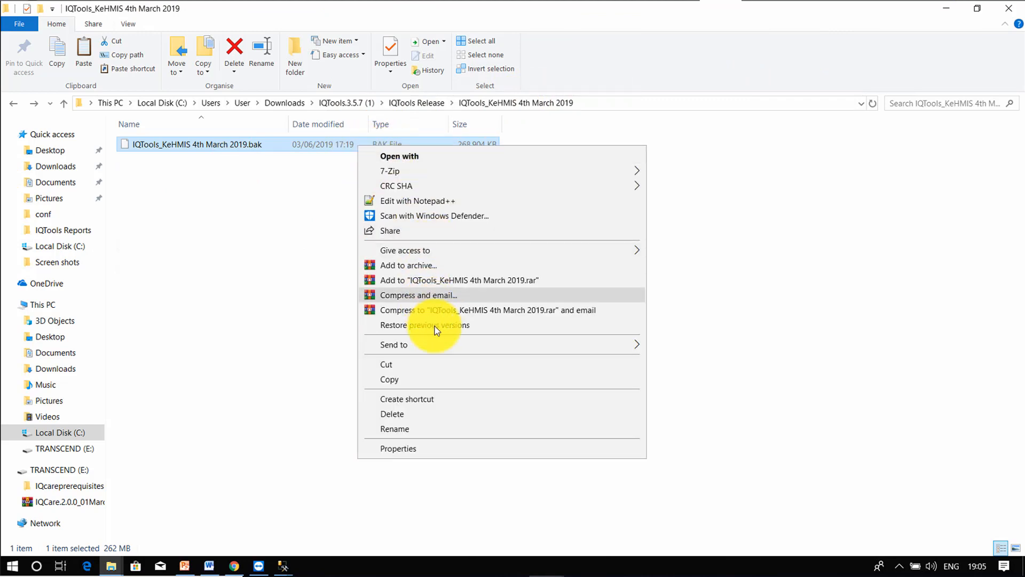
{"action": "left_click", "coordinate": [450, 380]}
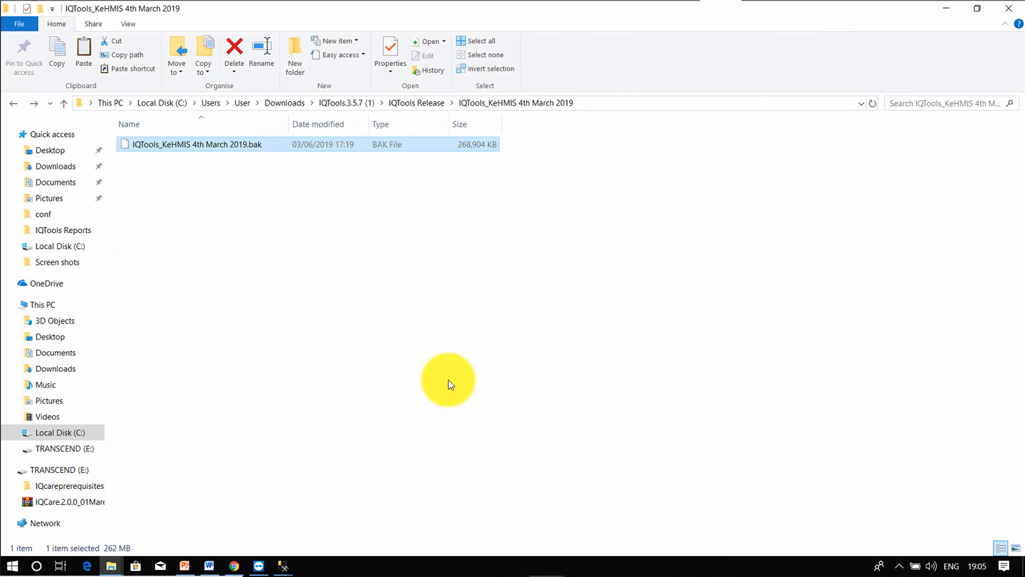
{"action": "left_click", "coordinate": [57, 249]}
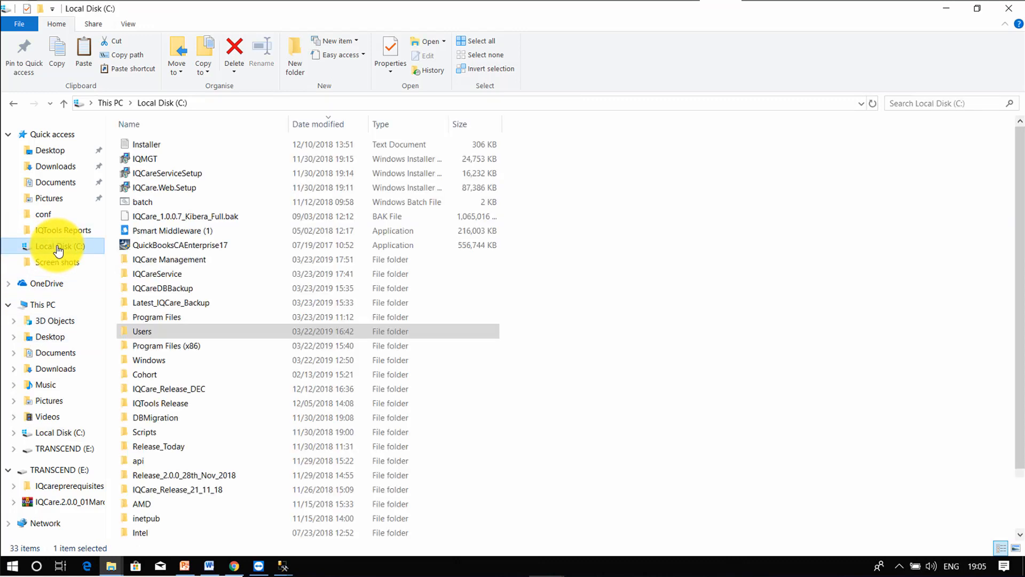
{"action": "right_click", "coordinate": [671, 285]}
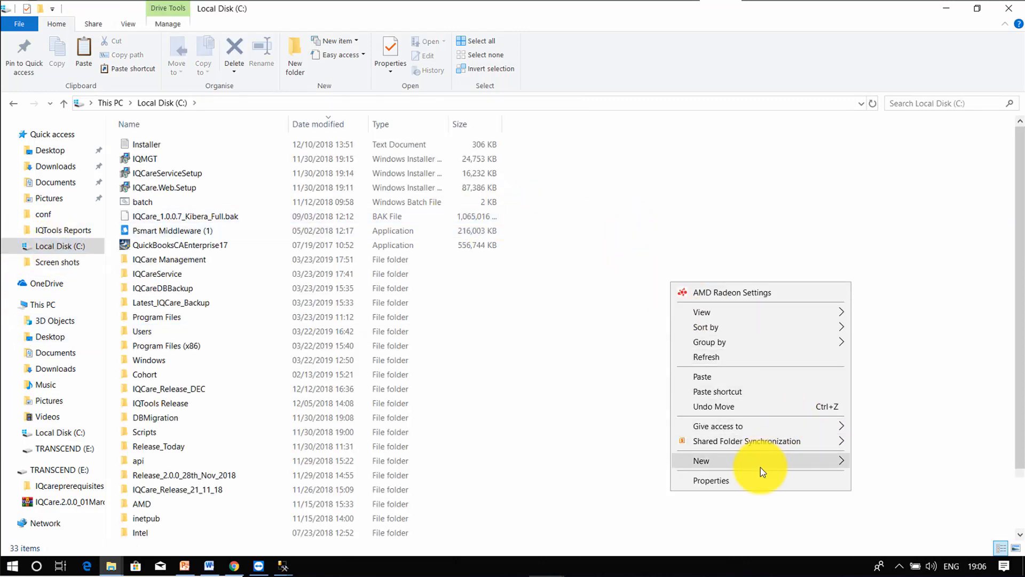
{"action": "mouse_move", "coordinate": [785, 463]}
{"action": "left_click", "coordinate": [908, 463]}
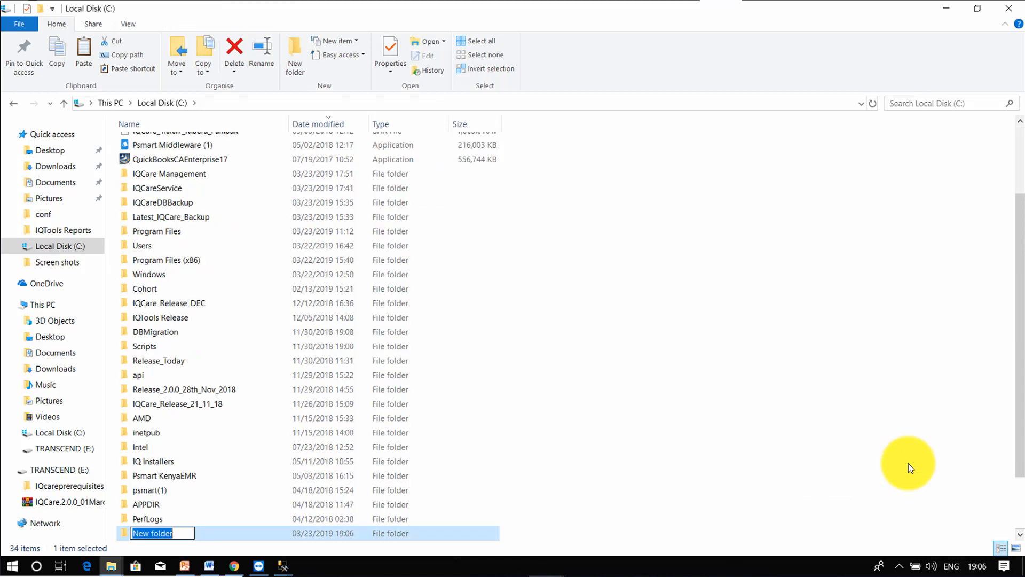
Step: Name the folder IQTOOLS_DATABASE, open it, and paste the backup inside
{"action": "type", "text": "I"}
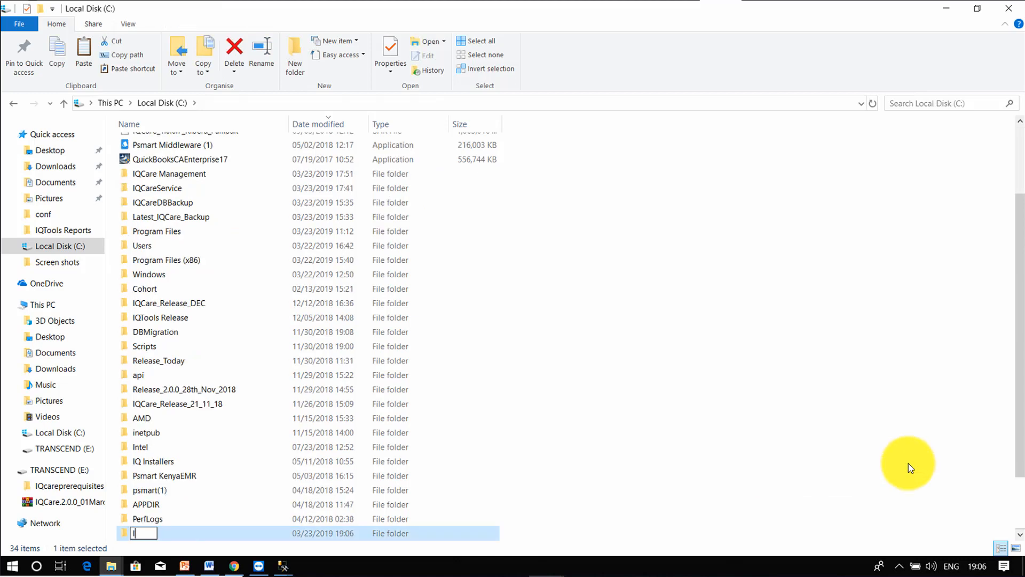
{"action": "type", "text": "QTOOLS DATA"}
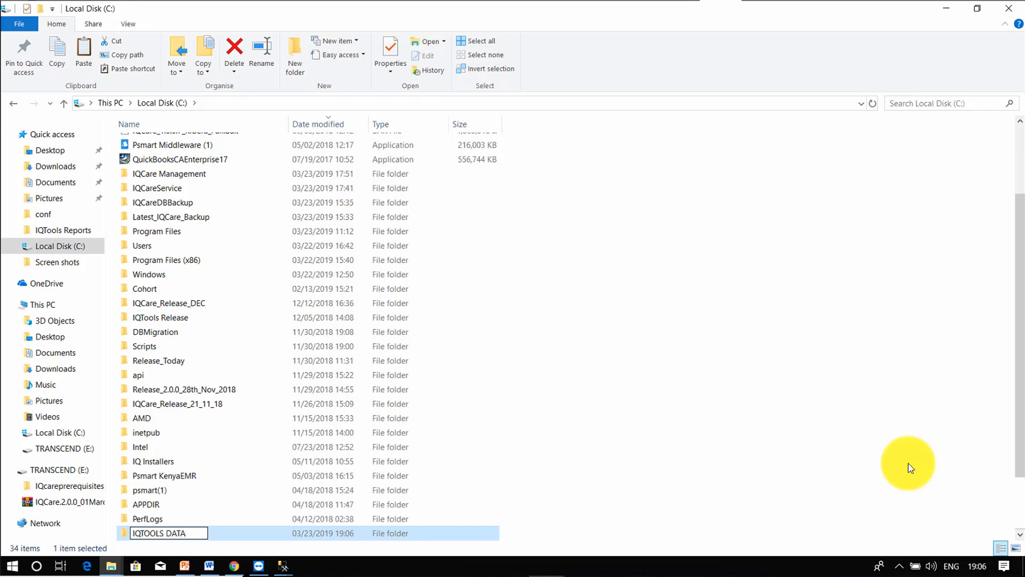
{"action": "type", "text": "D"}
{"action": "key", "text": "BackSpace"}
{"action": "type", "text": "BASE"}
{"action": "right_click", "coordinate": [214, 536]}
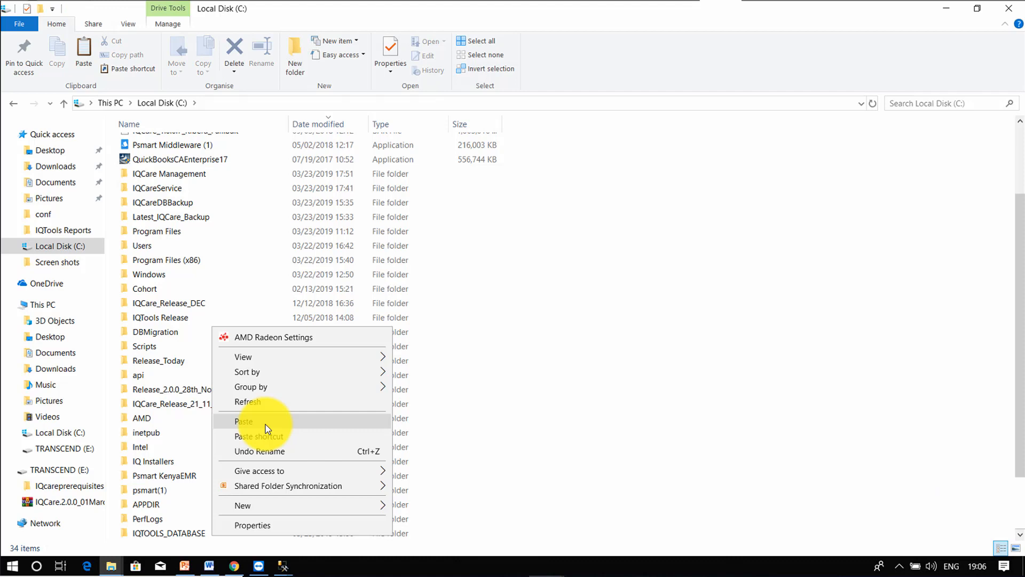
{"action": "left_click", "coordinate": [209, 479]}
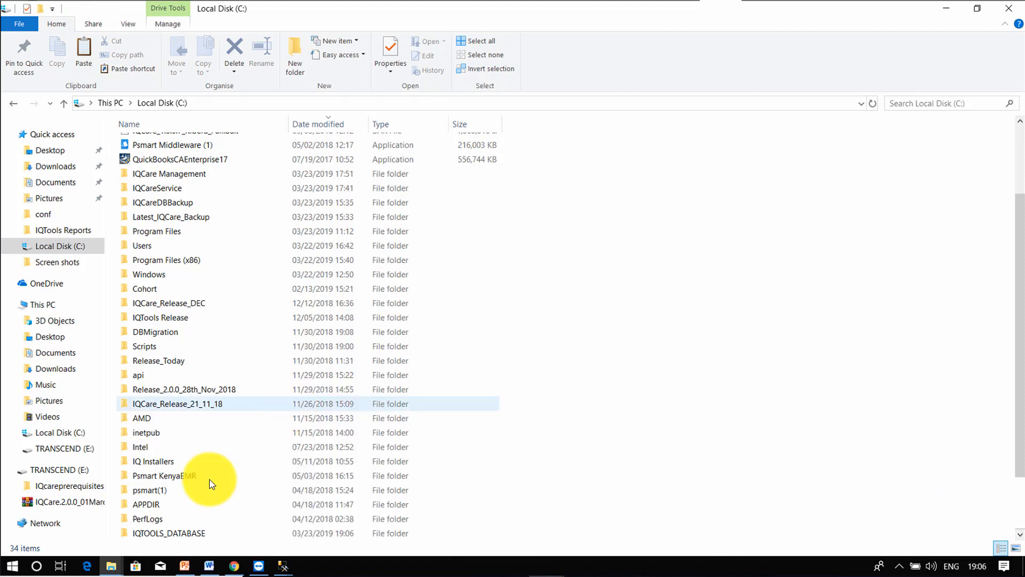
{"action": "left_click", "coordinate": [178, 534]}
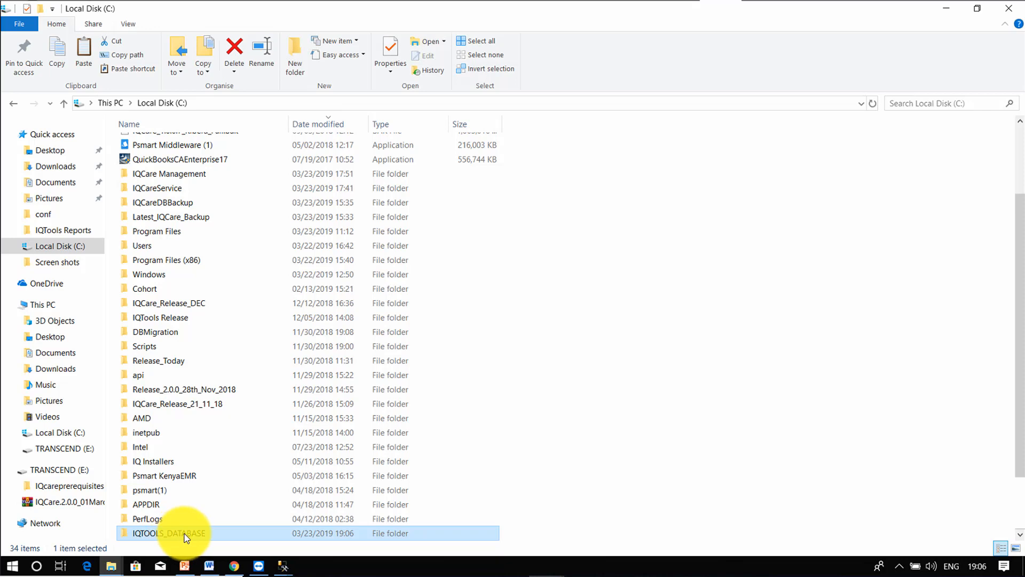
{"action": "double_click", "coordinate": [185, 535]}
{"action": "right_click", "coordinate": [278, 240]}
{"action": "left_click", "coordinate": [323, 355]}
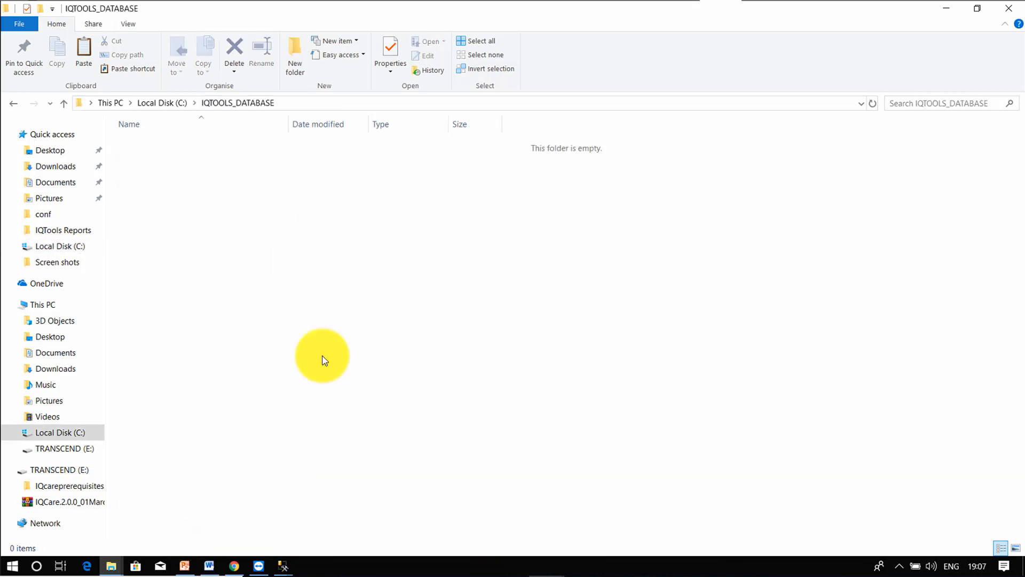
Step: Start a database restore on the server with a backup device as the source
{"action": "left_click", "coordinate": [364, 289]}
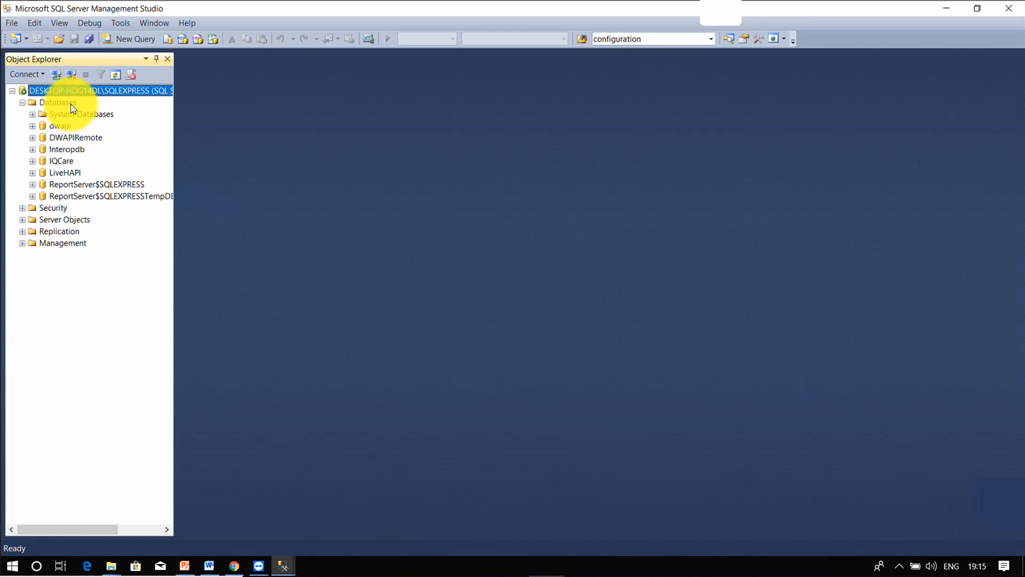
{"action": "left_click", "coordinate": [62, 102]}
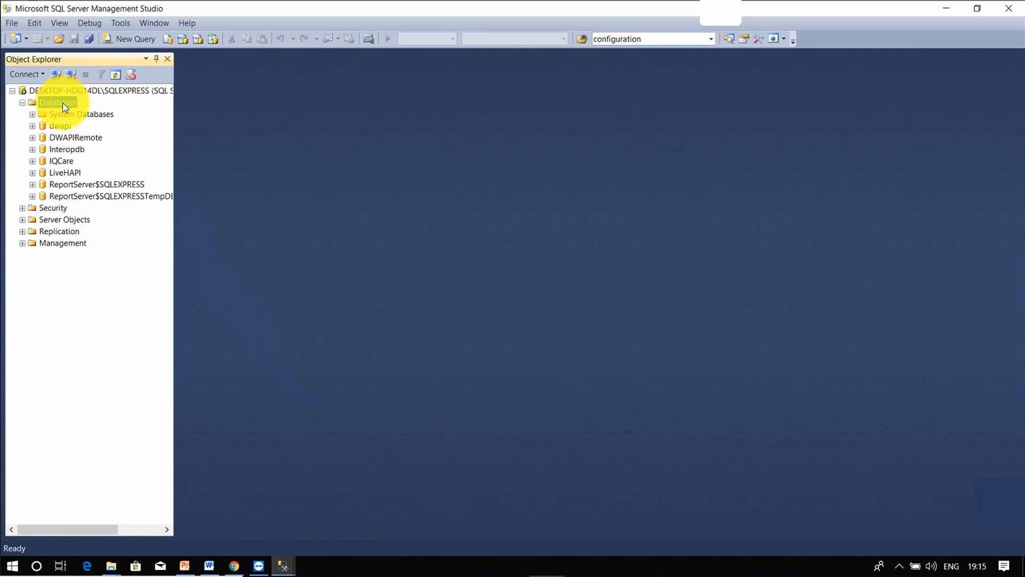
{"action": "right_click", "coordinate": [62, 106]}
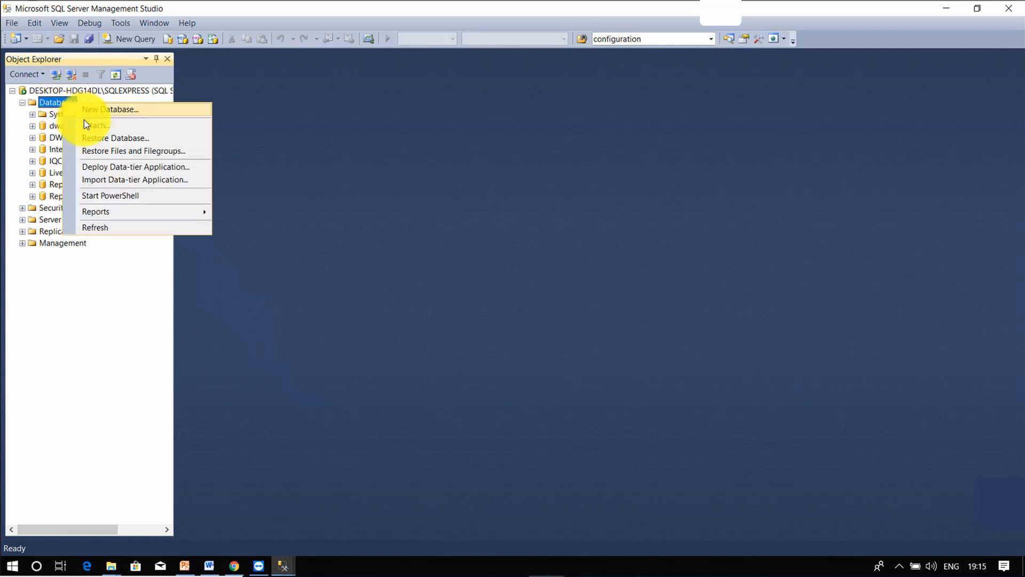
{"action": "left_click", "coordinate": [115, 138]}
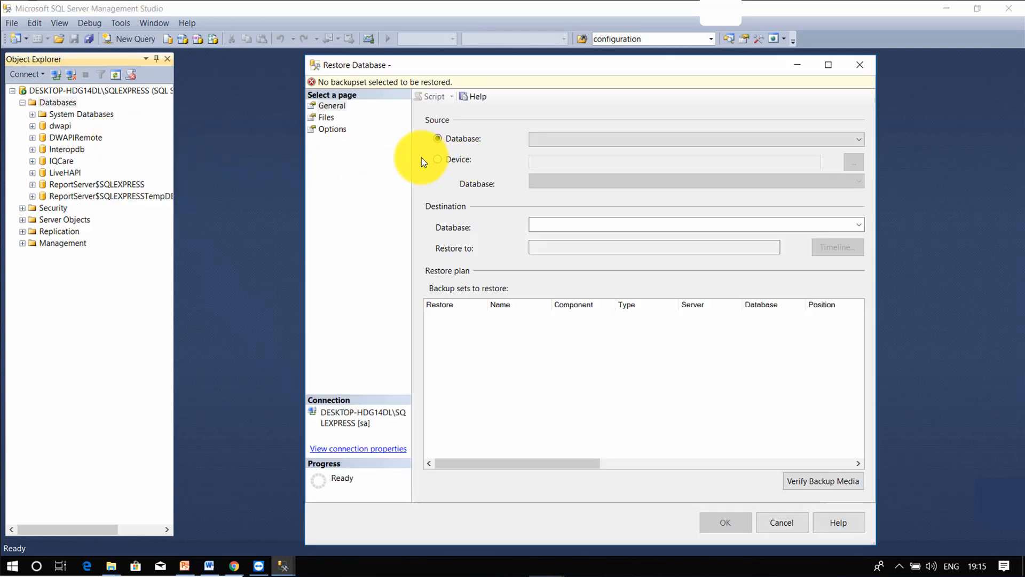
{"action": "left_click", "coordinate": [438, 159]}
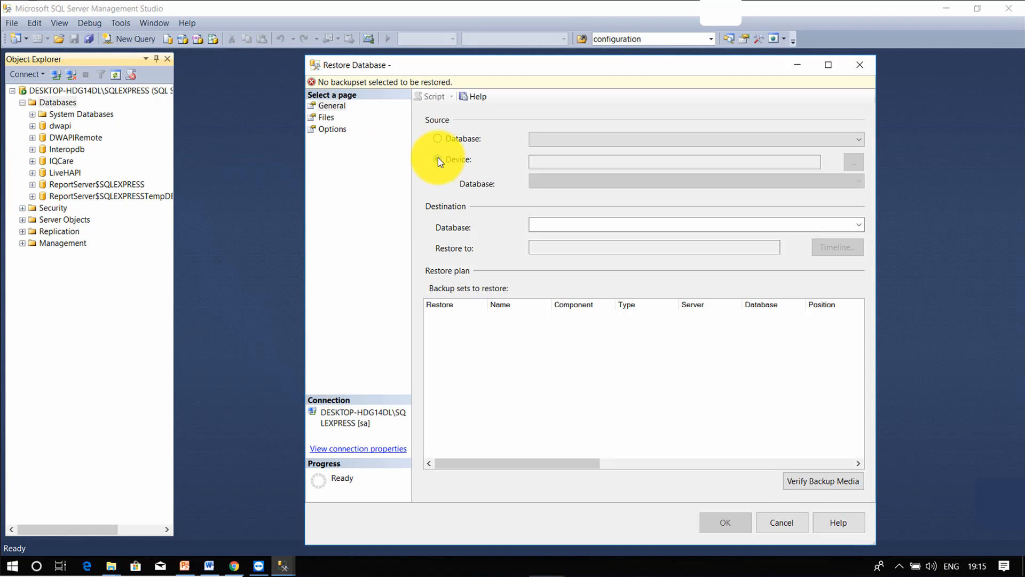
{"action": "left_click", "coordinate": [854, 162]}
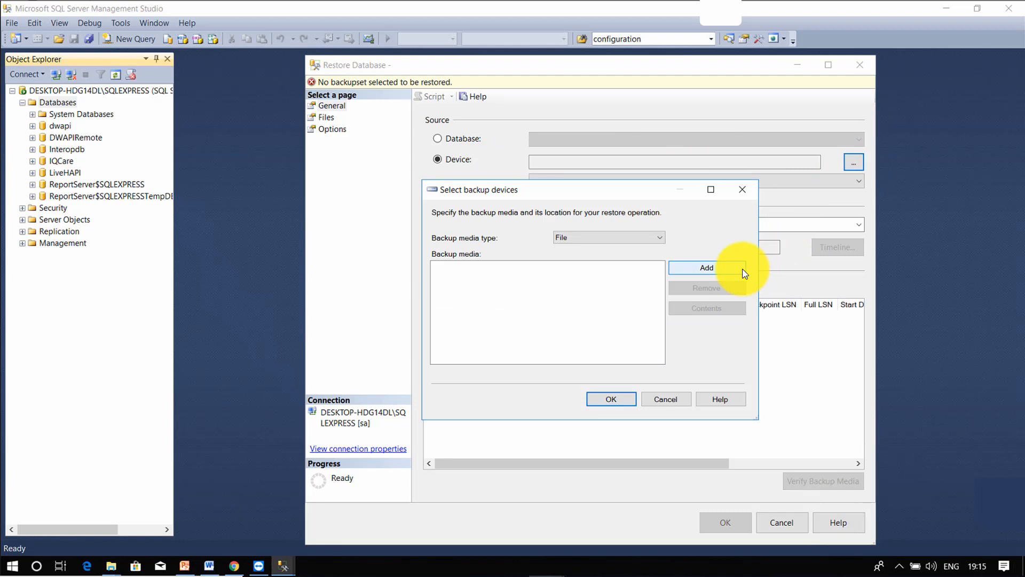
Step: Add C:\IQTOOLS_DATABASE\IQTools_KeHMIS 4th March 2019.bak as the backup media file
{"action": "left_click", "coordinate": [710, 267]}
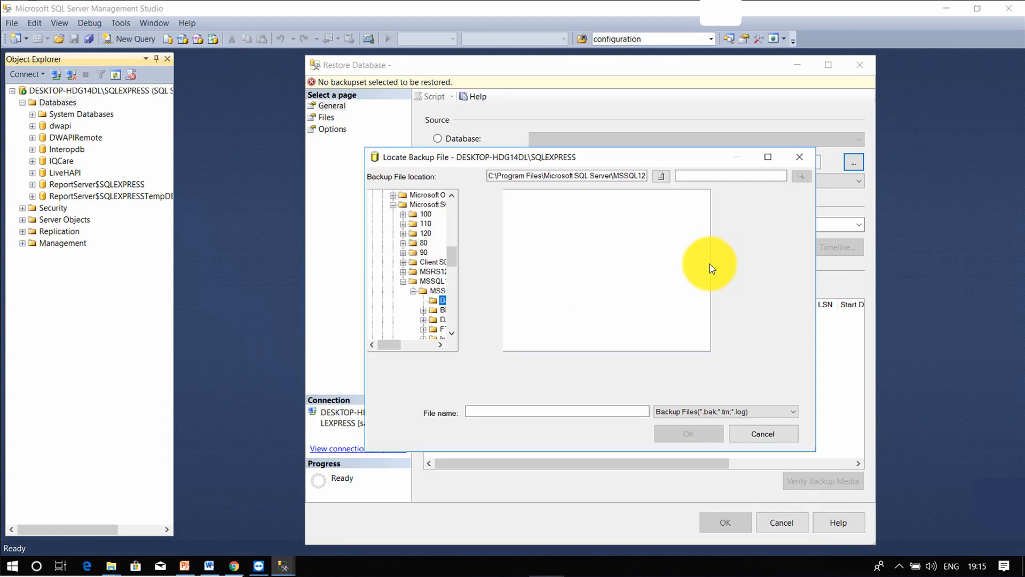
{"action": "left_click", "coordinate": [441, 344]}
{"action": "left_click", "coordinate": [441, 344]}
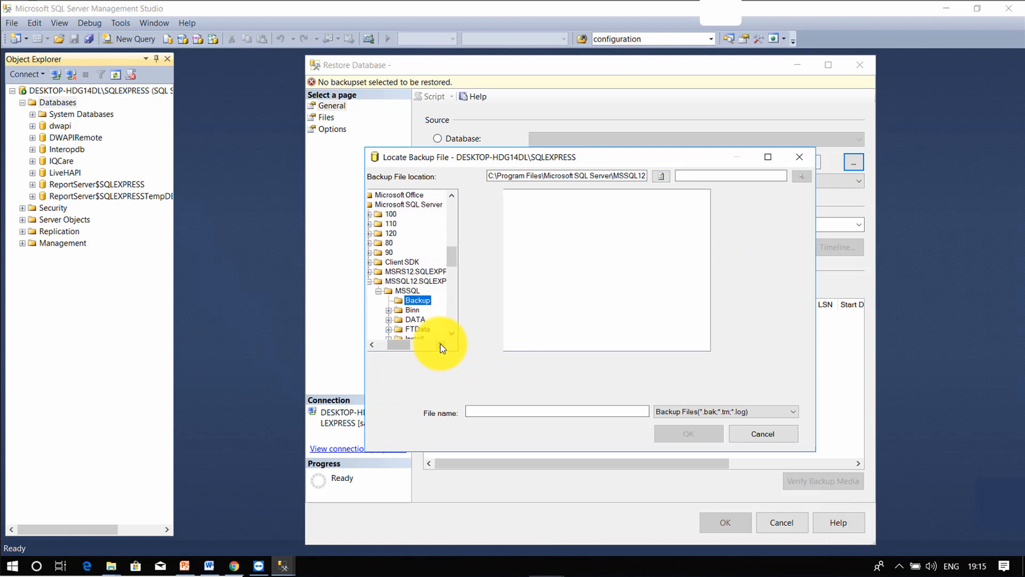
{"action": "left_click", "coordinate": [452, 334]}
{"action": "left_click", "coordinate": [457, 330]}
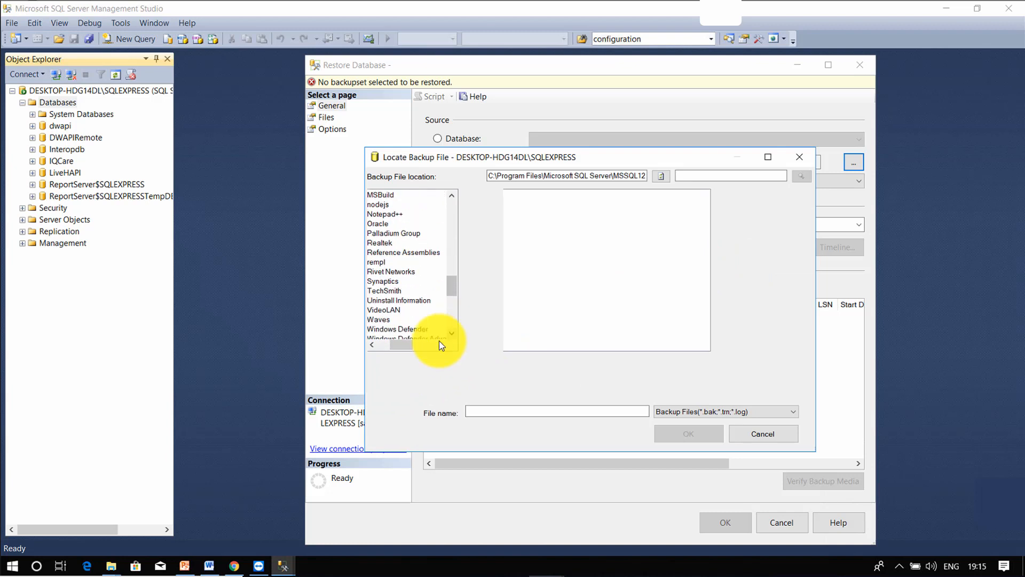
{"action": "left_click", "coordinate": [376, 346]}
{"action": "left_click", "coordinate": [452, 334]}
{"action": "scroll", "coordinate": [451, 332], "scroll_direction": "up", "scroll_amount": 10}
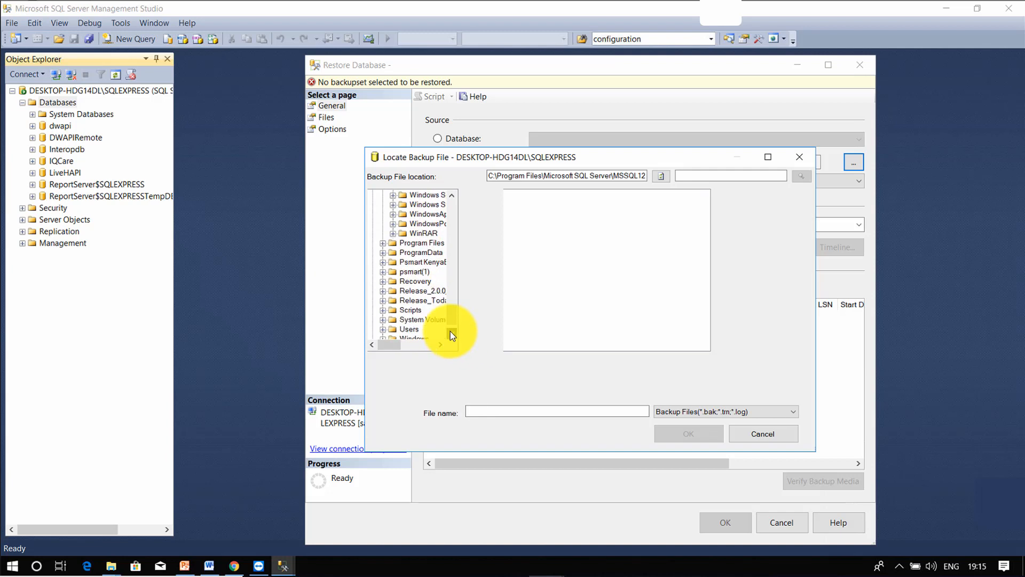
{"action": "left_click", "coordinate": [441, 345]}
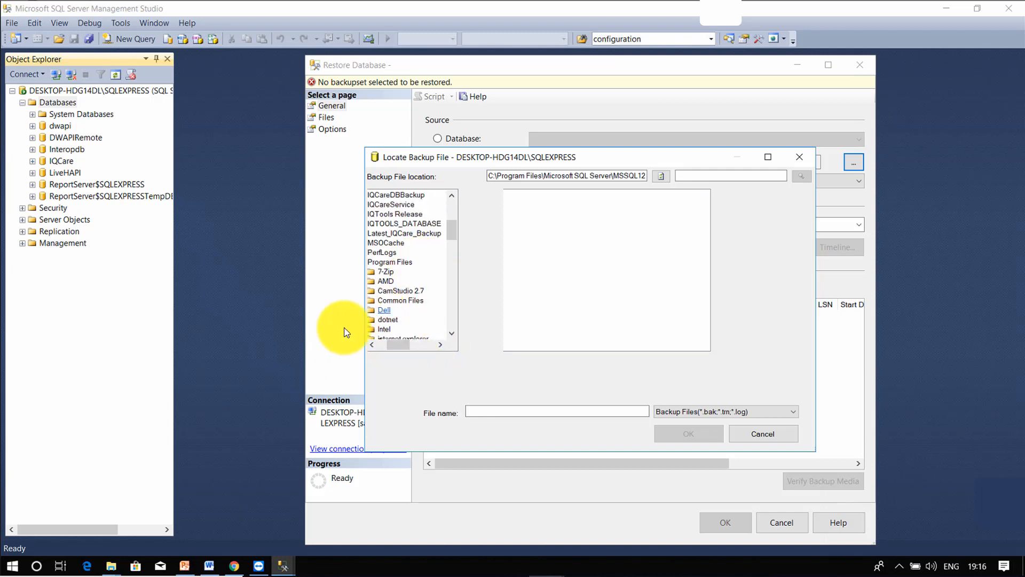
{"action": "left_click", "coordinate": [394, 223]}
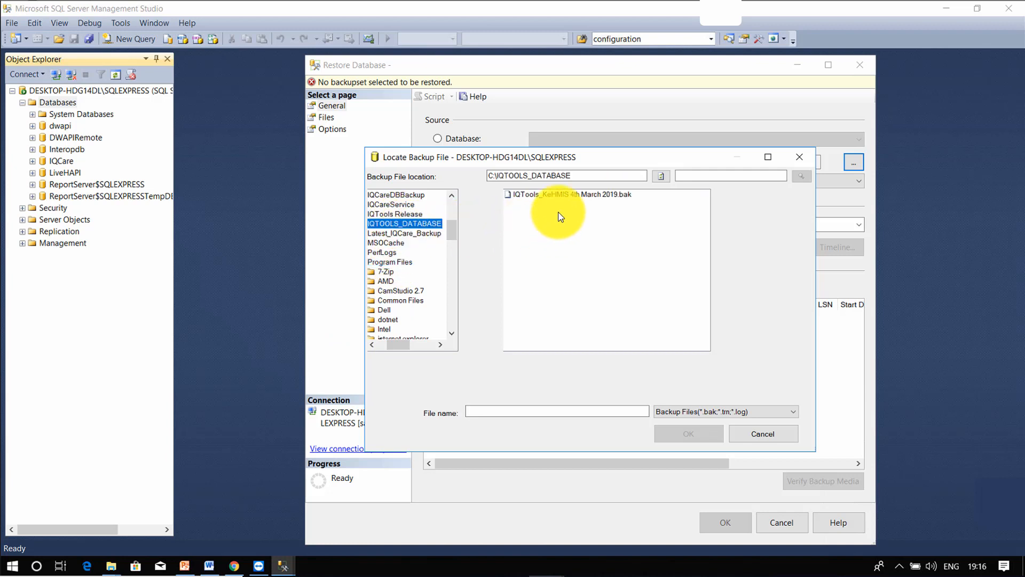
{"action": "left_click", "coordinate": [561, 196]}
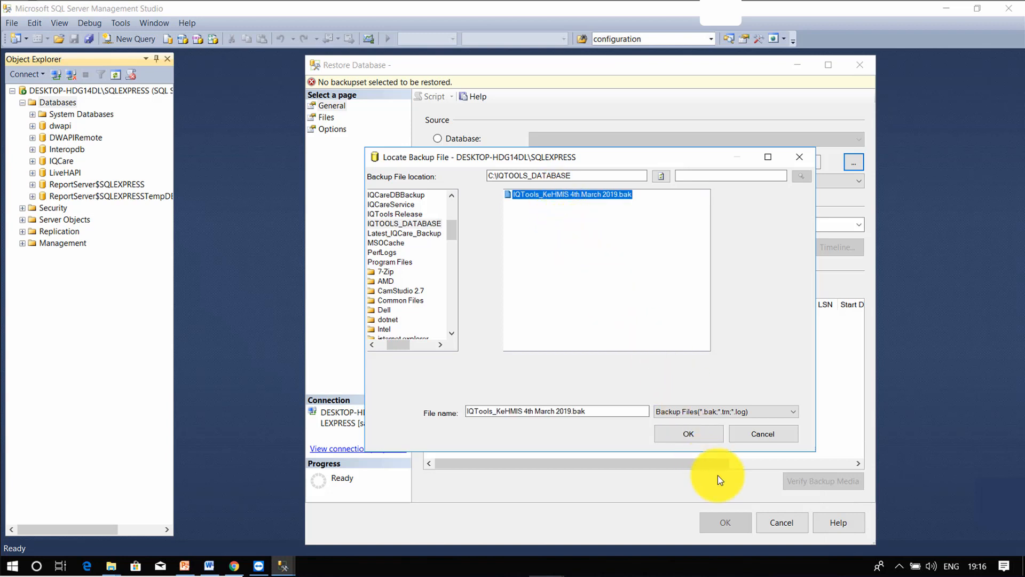
{"action": "left_click", "coordinate": [690, 434]}
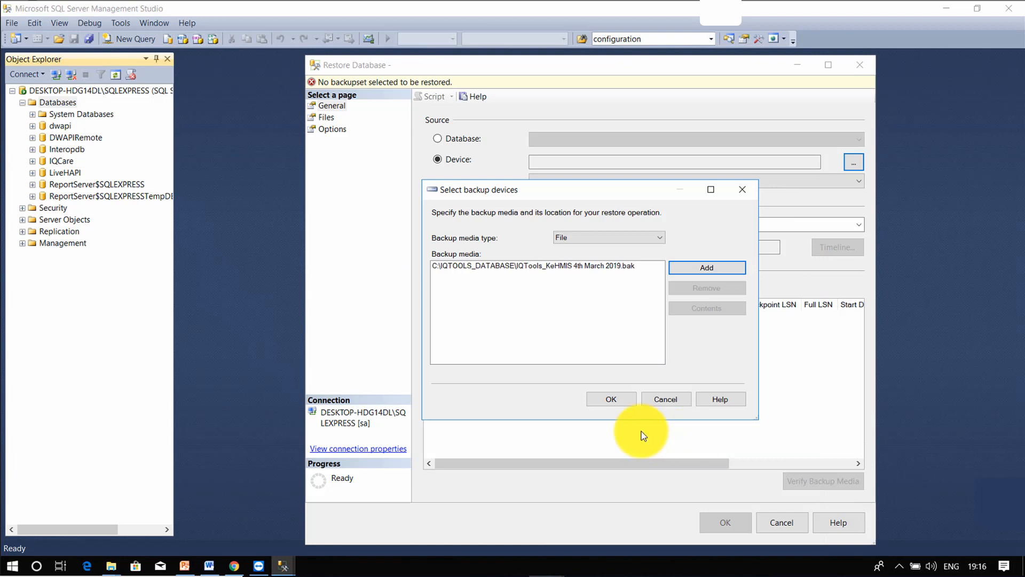
Step: Confirm the backup device, run the IQTools_KeHMIS restore, and acknowledge its success message
{"action": "left_click", "coordinate": [608, 397]}
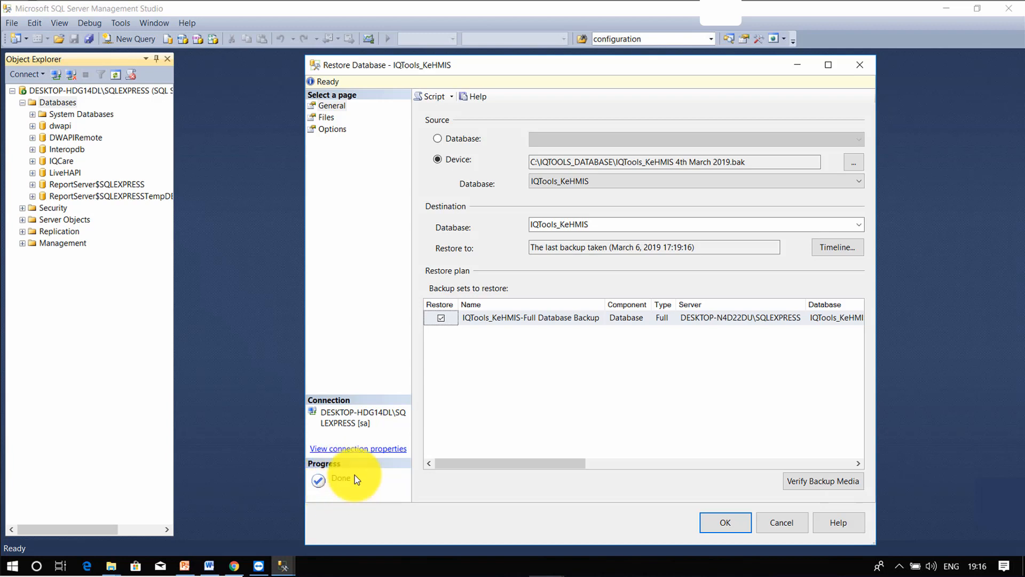
{"action": "left_click", "coordinate": [716, 523]}
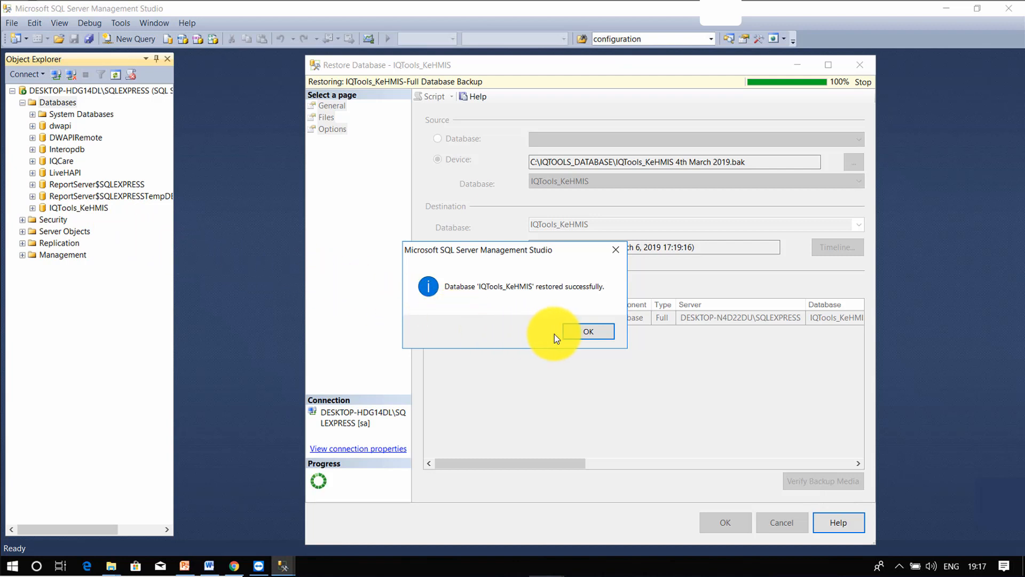
{"action": "left_click", "coordinate": [586, 332]}
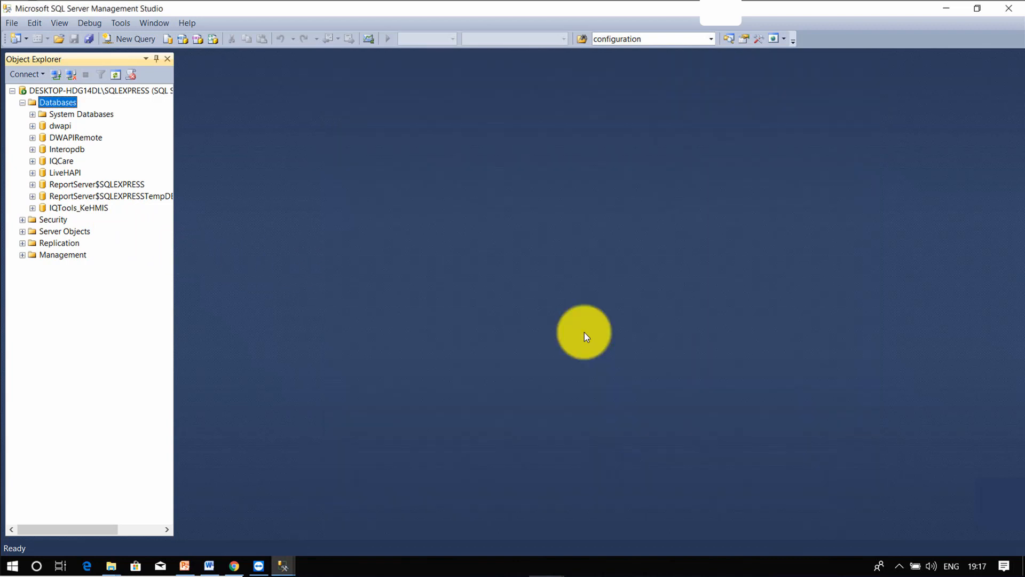
Step: In File Explorer, open the IQTools Release Installer folder and launch the setup application
{"action": "left_click", "coordinate": [110, 567]}
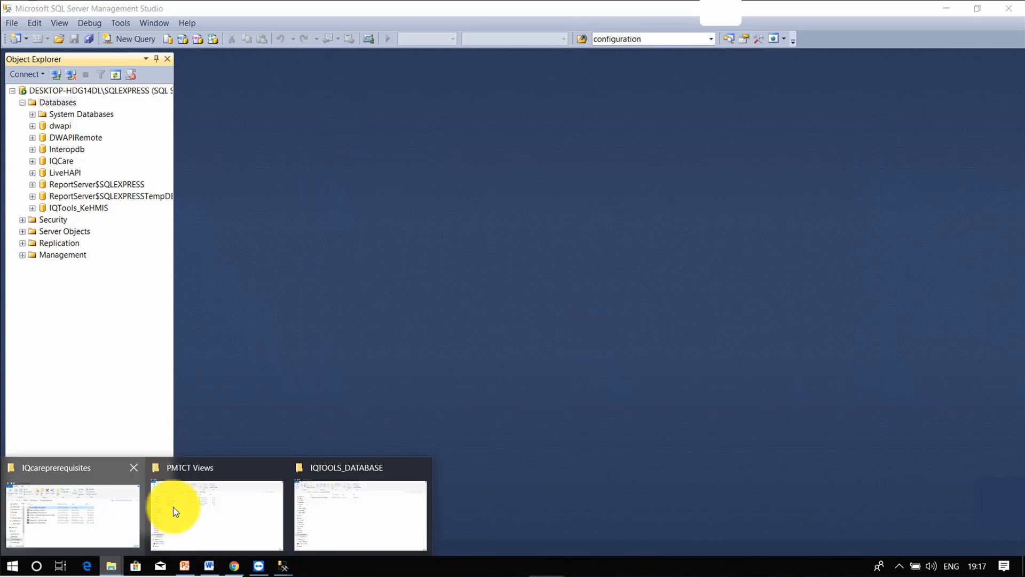
{"action": "mouse_move", "coordinate": [336, 498]}
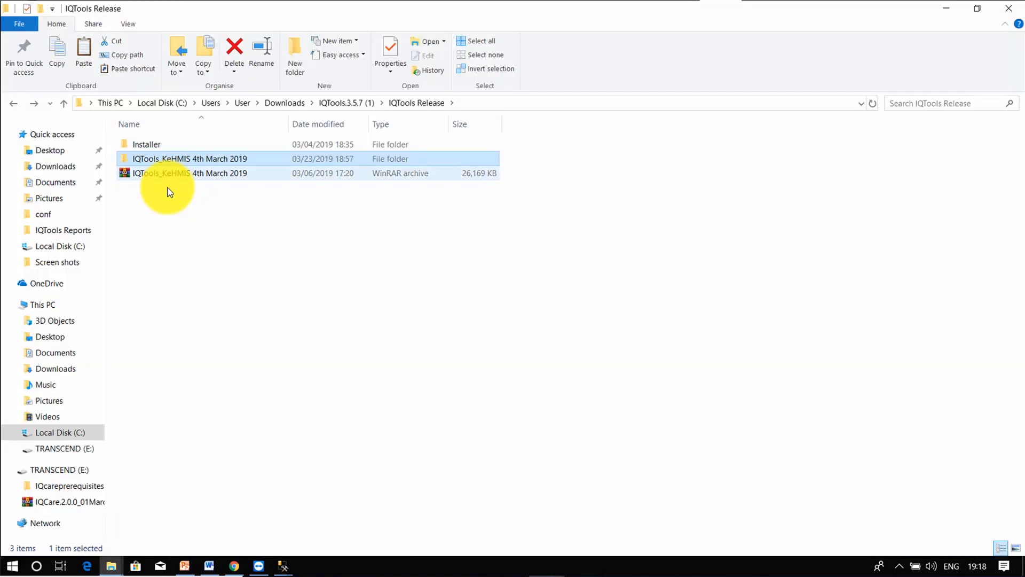
{"action": "double_click", "coordinate": [180, 141]}
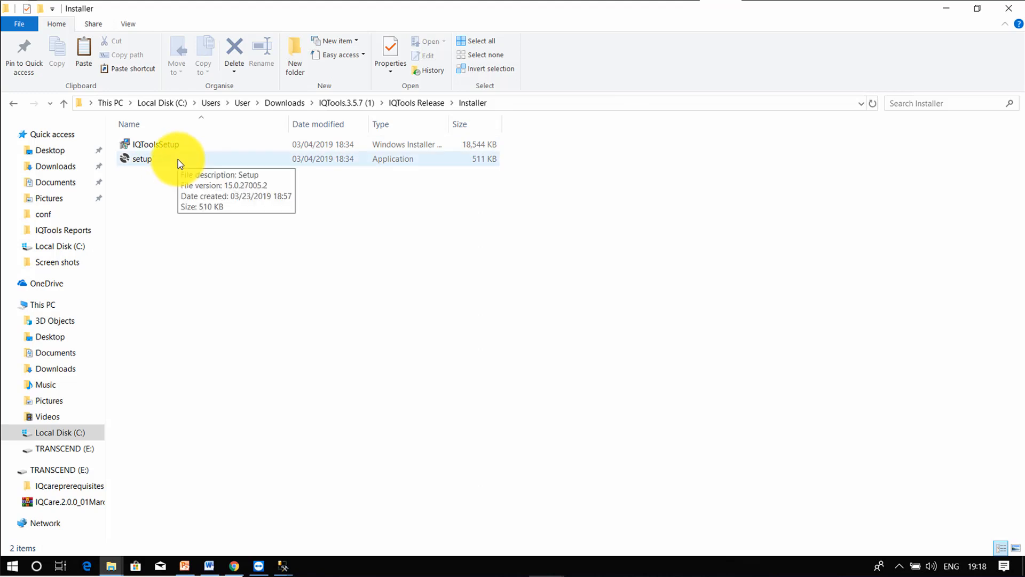
{"action": "double_click", "coordinate": [178, 159]}
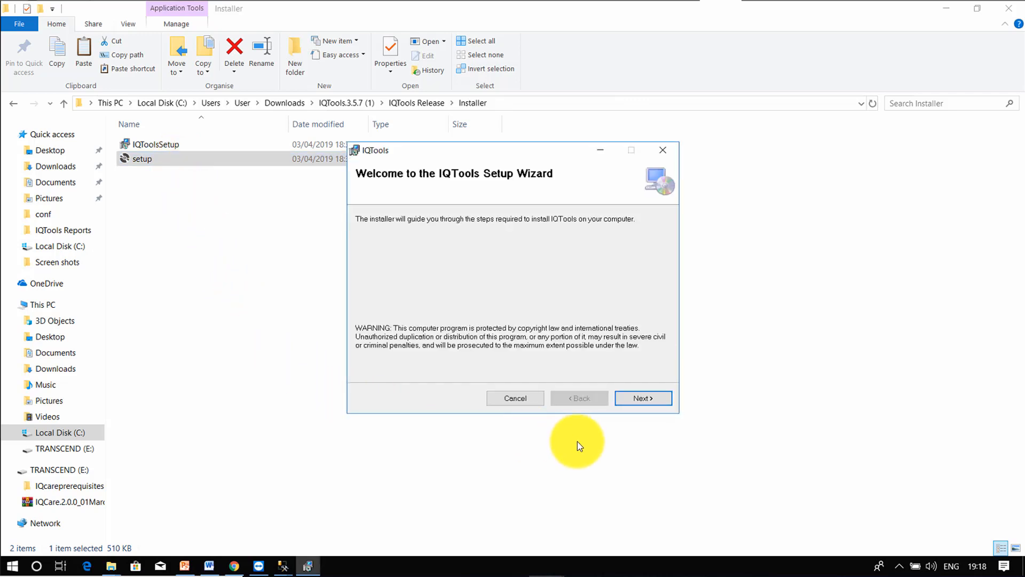
Step: Install IQTools through the setup wizard, approve the UAC prompt, then open the PMTCT Views folder
{"action": "left_click", "coordinate": [630, 398]}
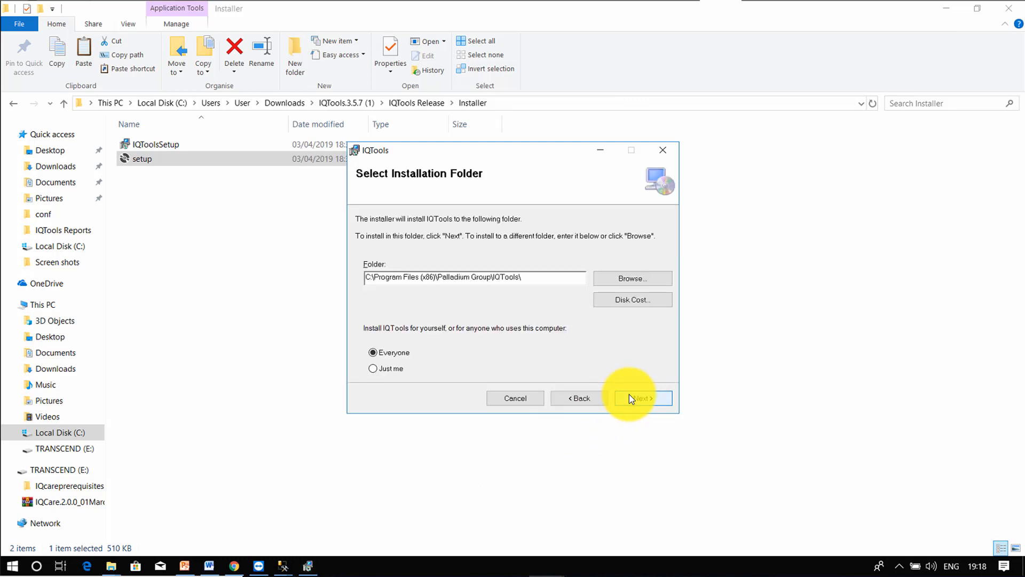
{"action": "left_click", "coordinate": [629, 398]}
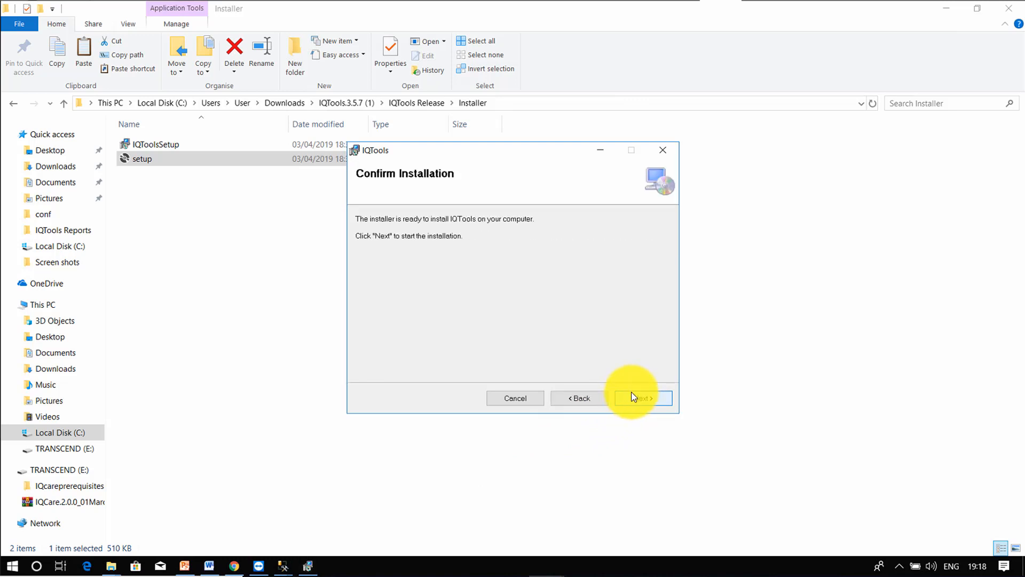
{"action": "left_click", "coordinate": [581, 398]}
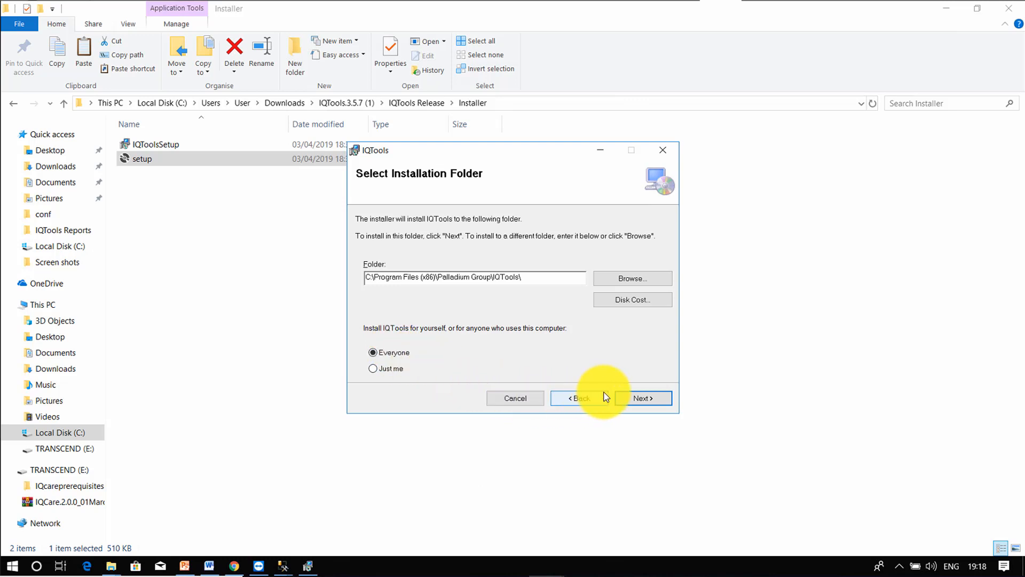
{"action": "left_click", "coordinate": [637, 399]}
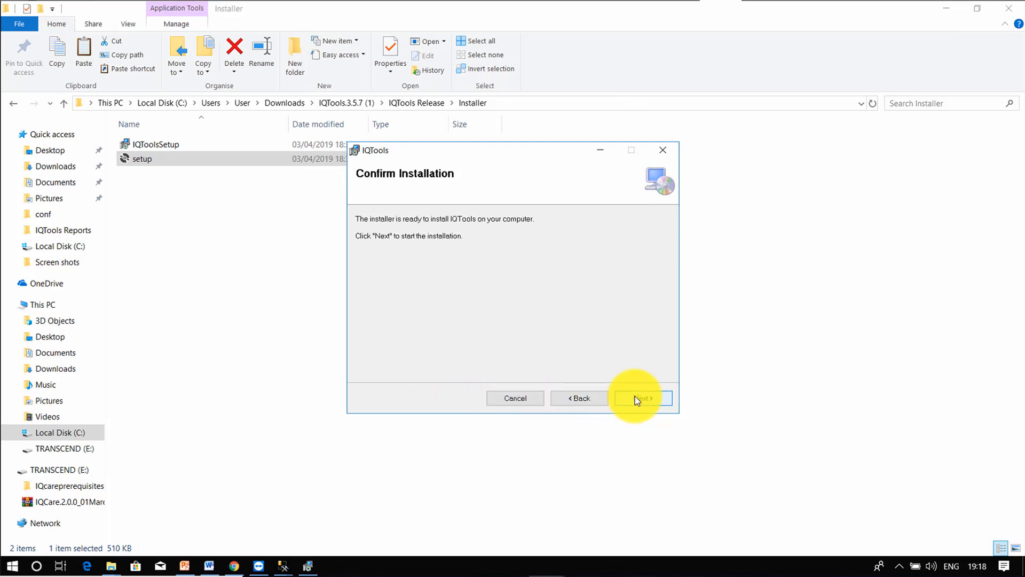
{"action": "left_click", "coordinate": [636, 398]}
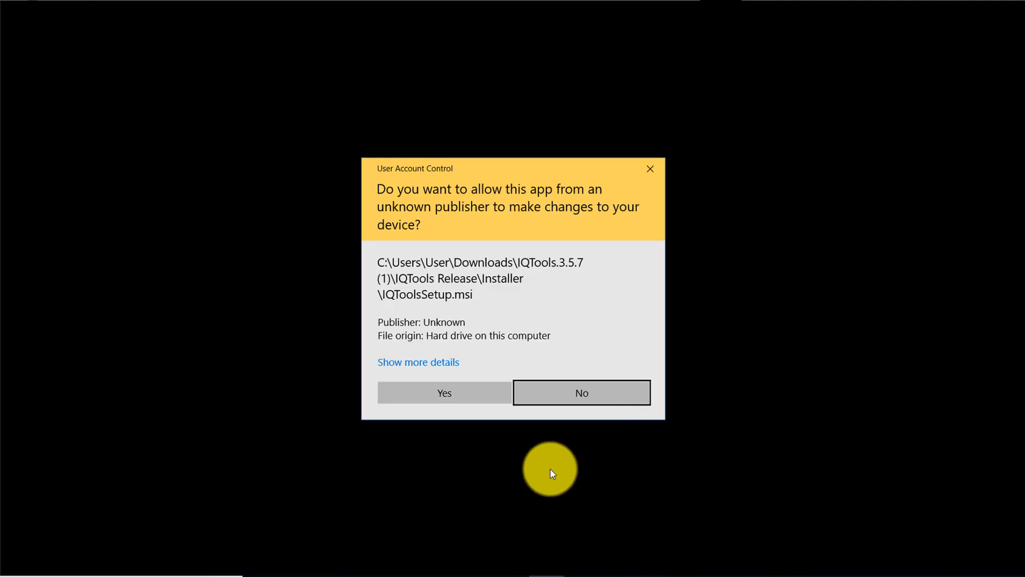
{"action": "left_click", "coordinate": [438, 395]}
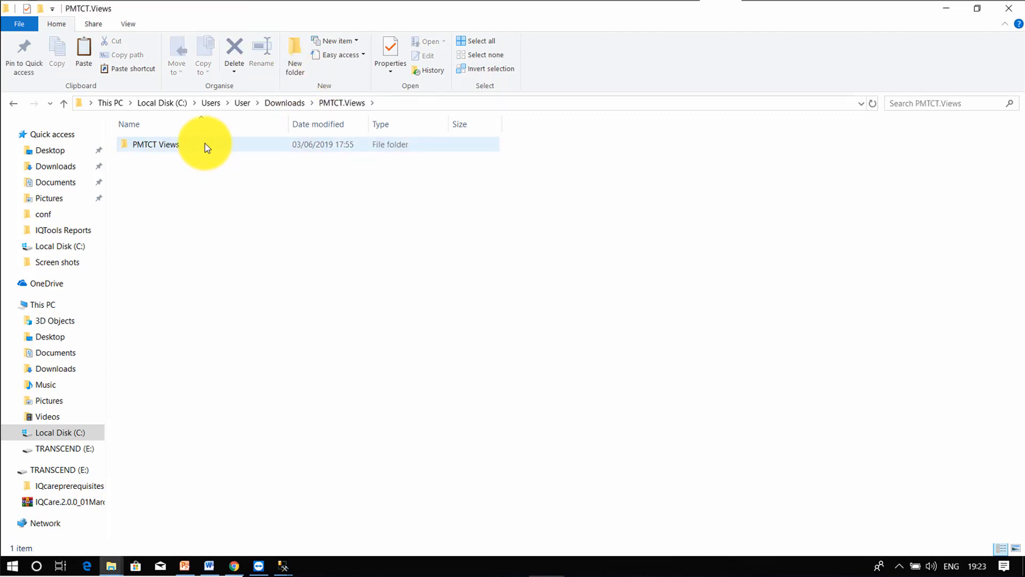
{"action": "double_click", "coordinate": [206, 145]}
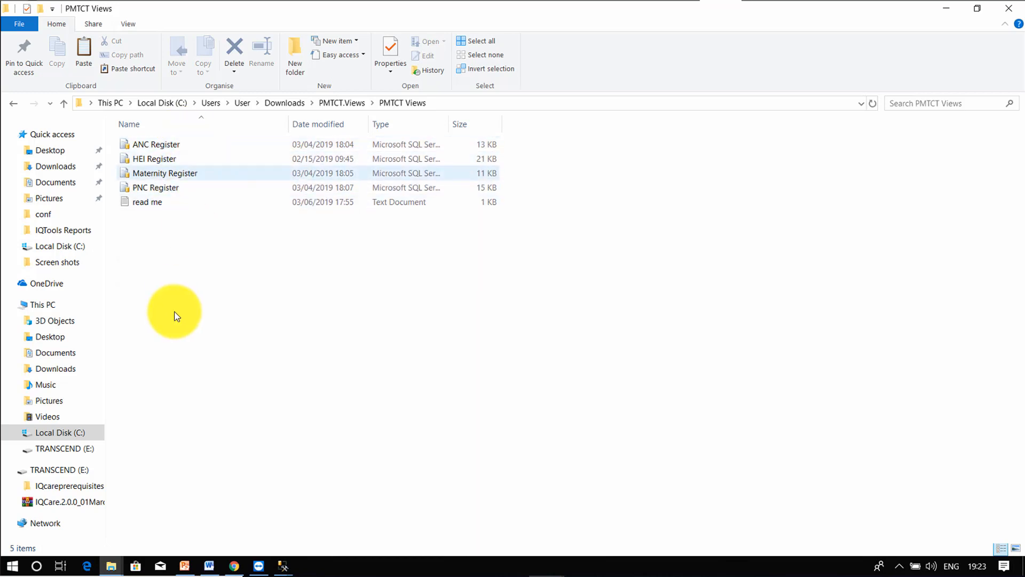
Step: In Management Studio, open the ANC Register script from the PMTCT Views folder
{"action": "mouse_move", "coordinate": [287, 570]}
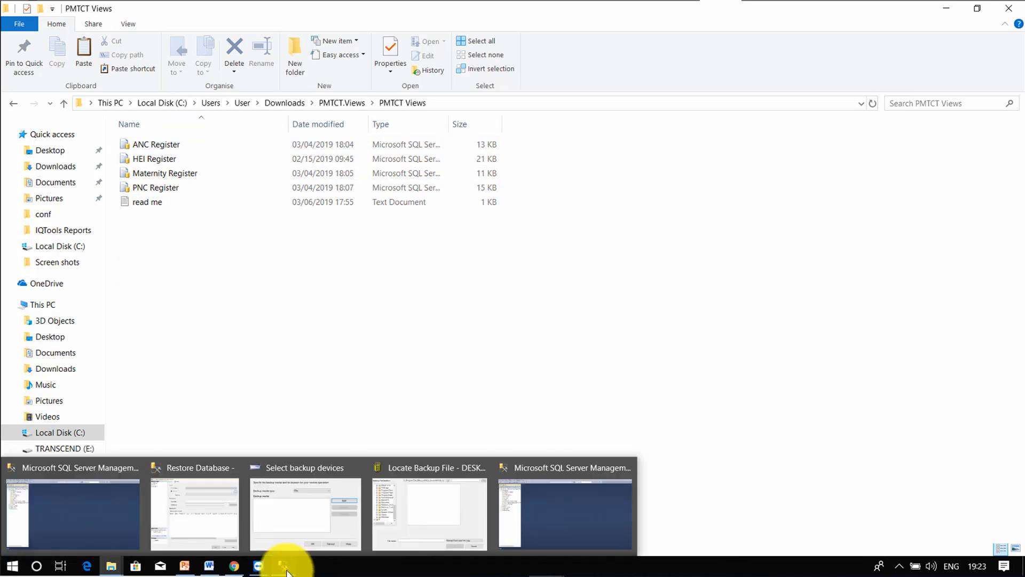
{"action": "left_click", "coordinate": [84, 508]}
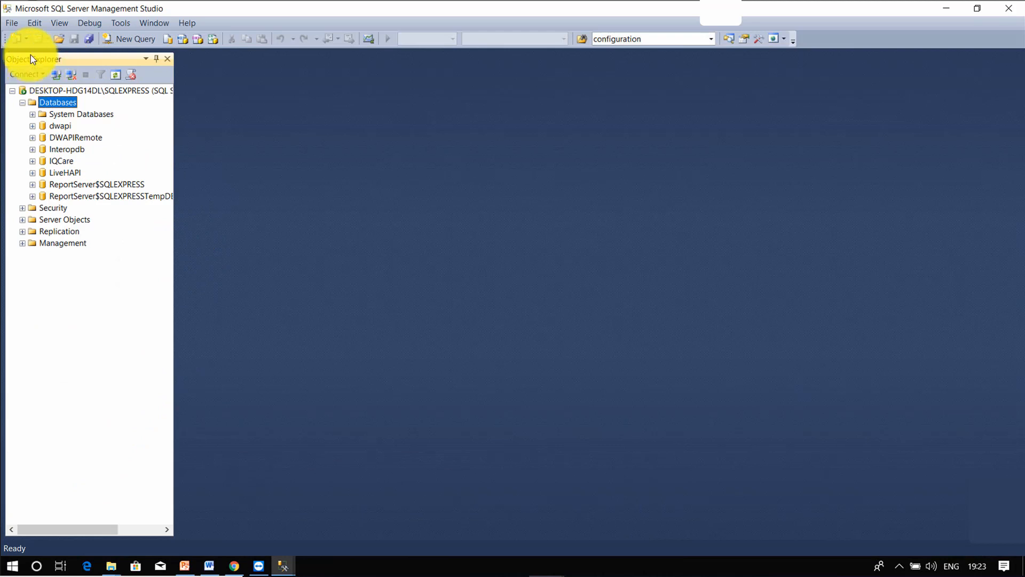
{"action": "left_click", "coordinate": [10, 22]}
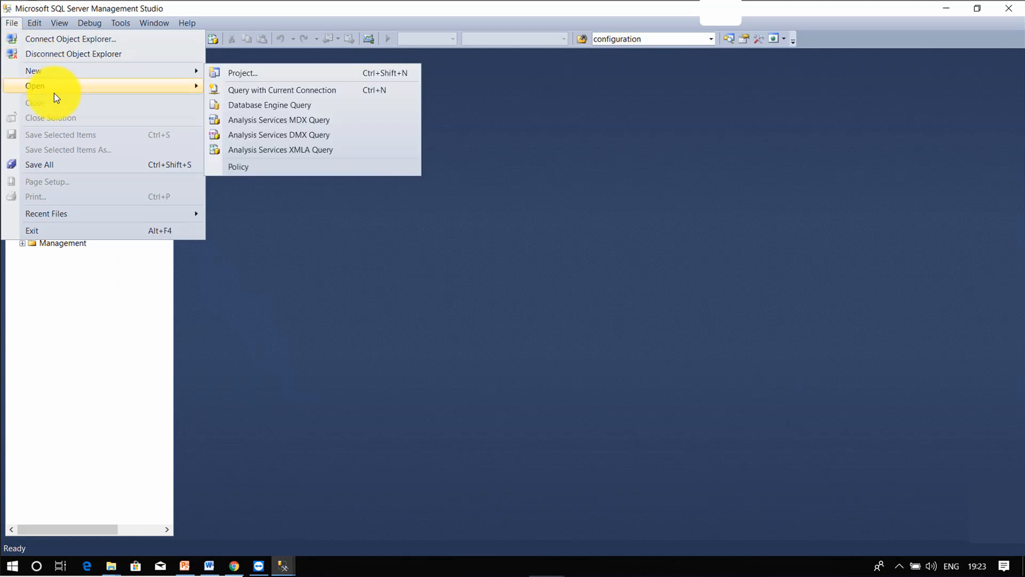
{"action": "mouse_move", "coordinate": [107, 91]}
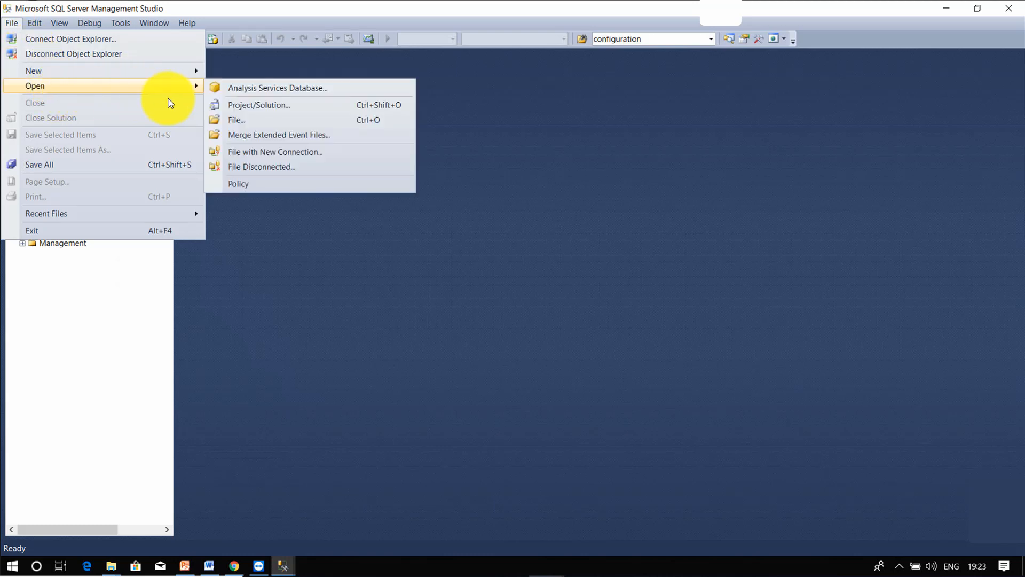
{"action": "left_click", "coordinate": [252, 120]}
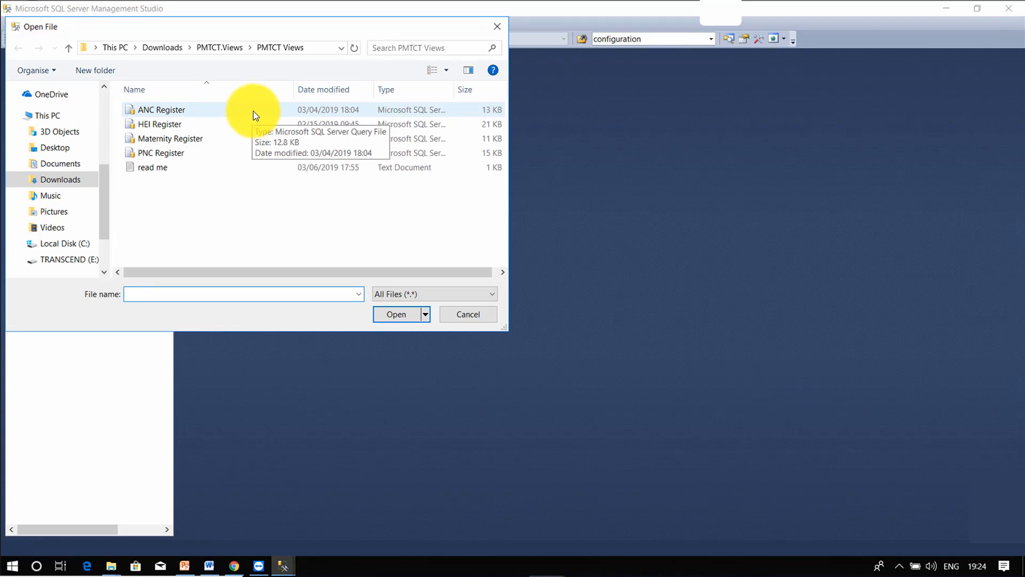
{"action": "left_click", "coordinate": [253, 109]}
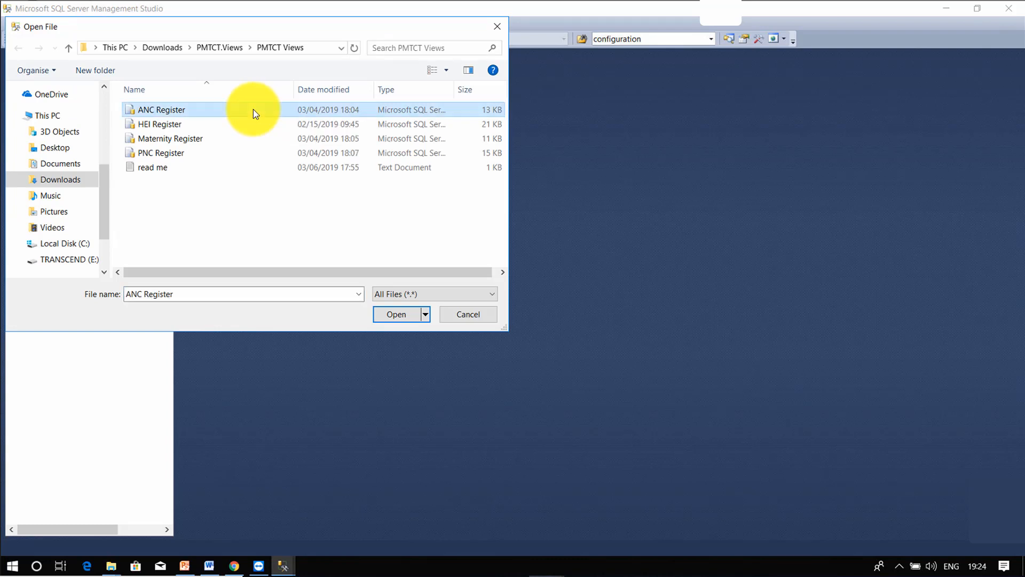
{"action": "left_click", "coordinate": [401, 315]}
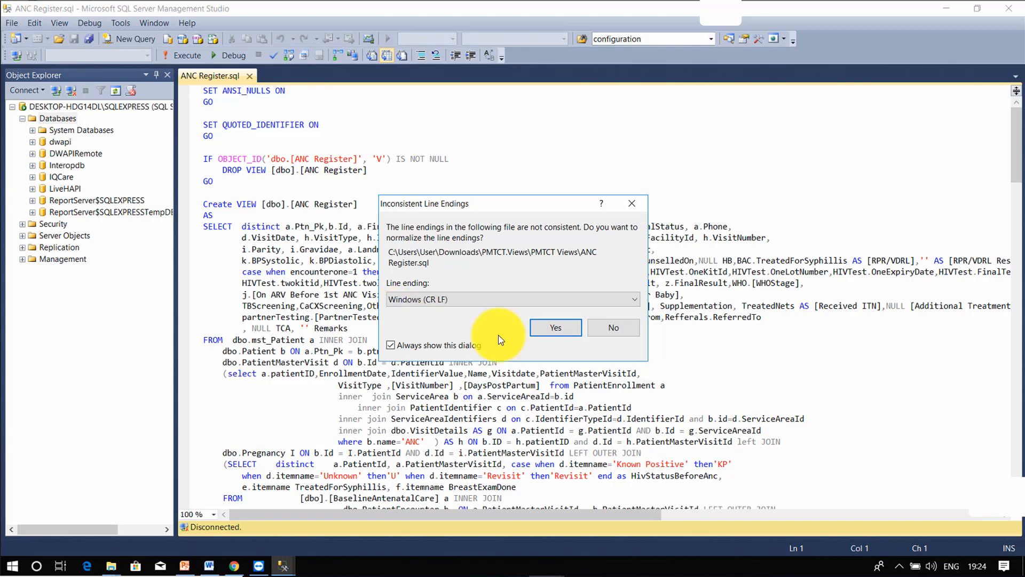
Step: Normalize line endings and execute the ANC Register script against the IQCare database
{"action": "left_click", "coordinate": [541, 326]}
{"action": "left_click", "coordinate": [147, 55]}
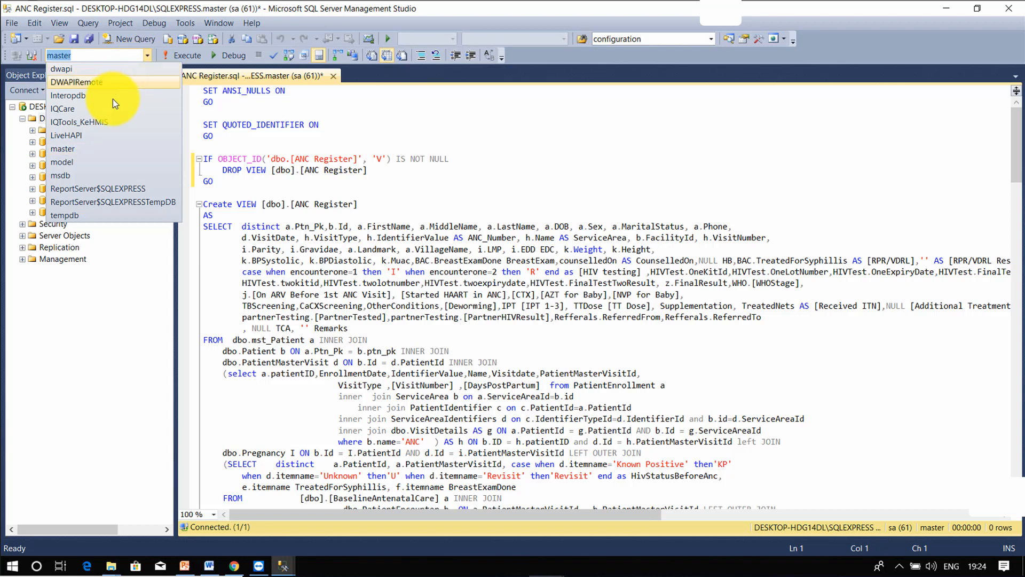
{"action": "left_click", "coordinate": [104, 110]}
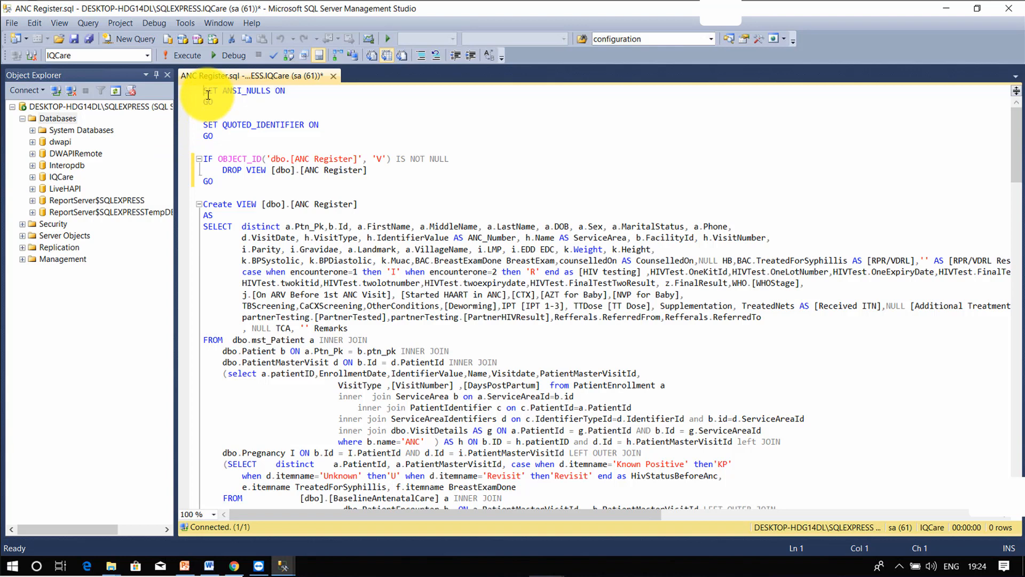
{"action": "left_click", "coordinate": [180, 56]}
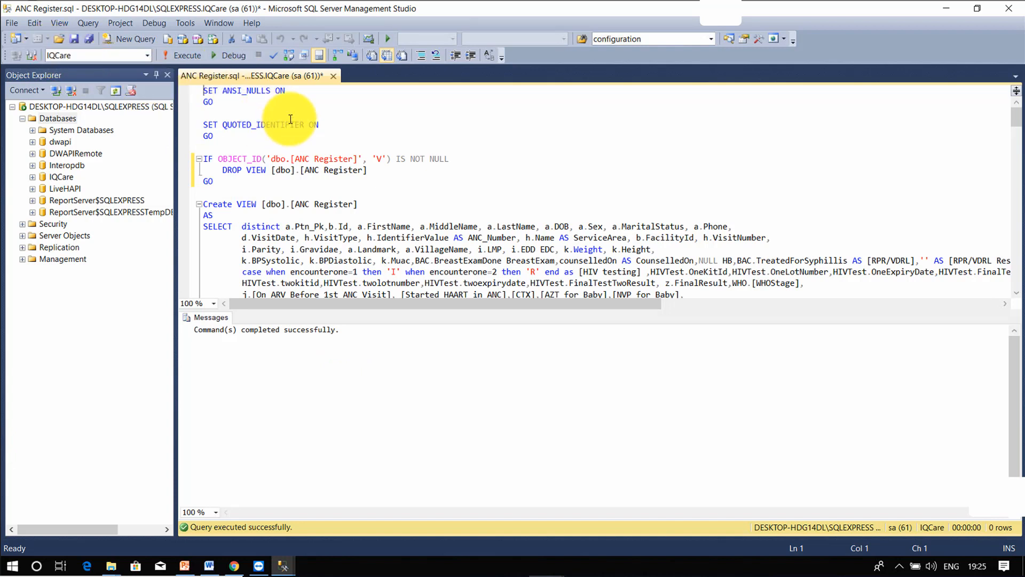
Step: Open the HEI Register script from the PMTCT Views folder
{"action": "left_click", "coordinate": [11, 22]}
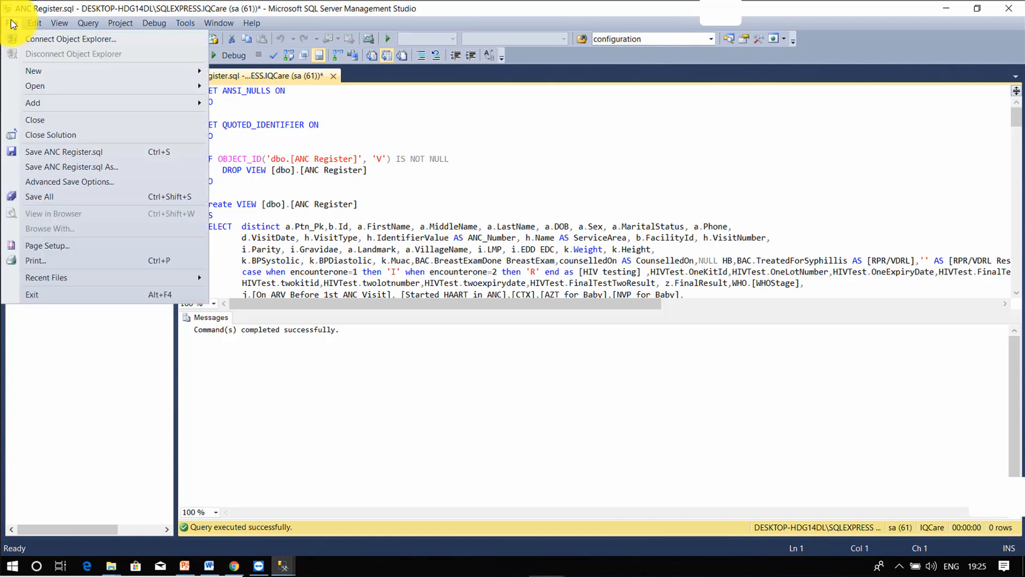
{"action": "mouse_move", "coordinate": [99, 75]}
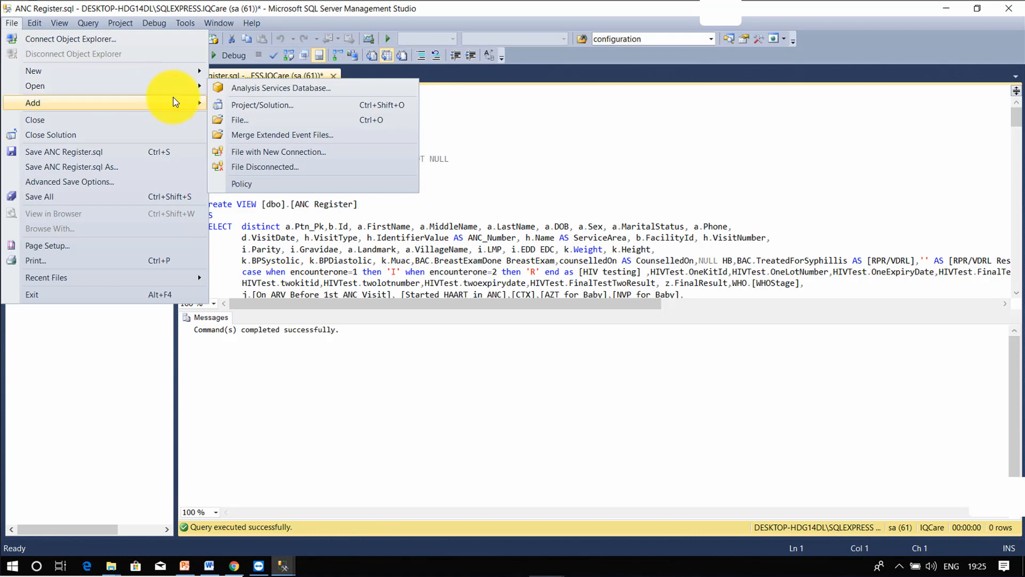
{"action": "left_click", "coordinate": [268, 122]}
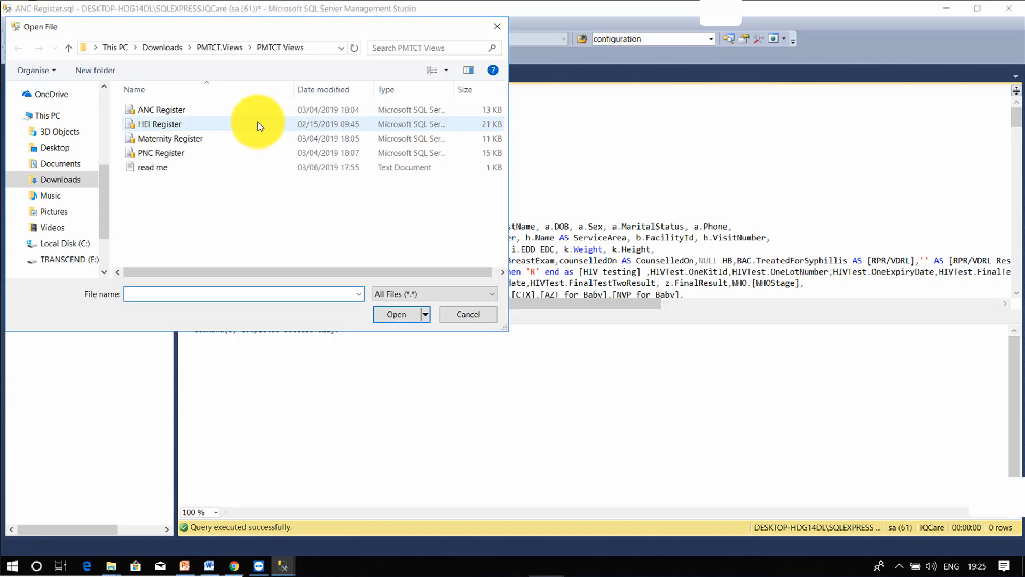
{"action": "left_click", "coordinate": [259, 126]}
{"action": "left_click", "coordinate": [396, 315]}
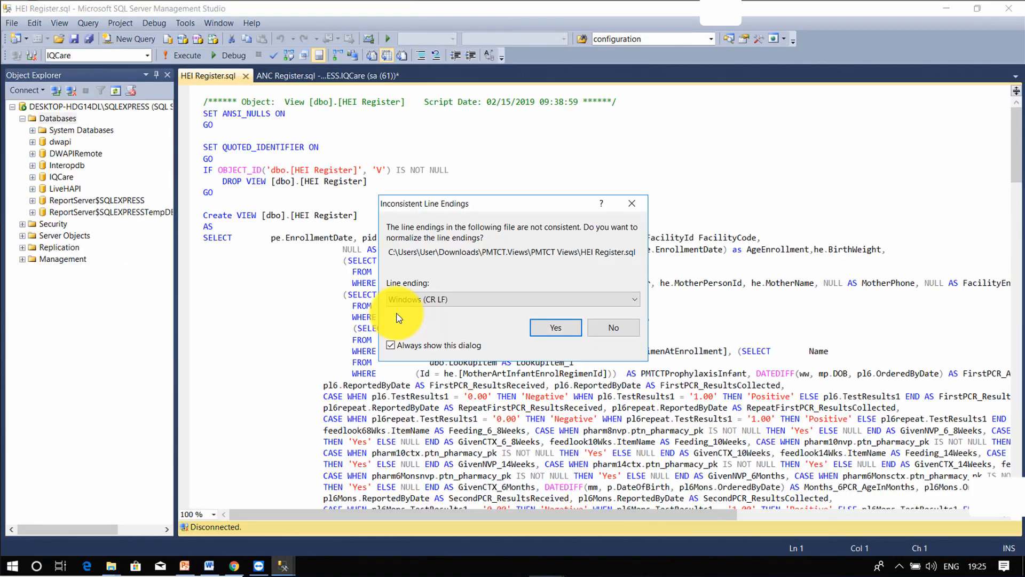
Step: Normalize its line endings and execute it on IQCare to create the HEI Register view
{"action": "left_click", "coordinate": [553, 329]}
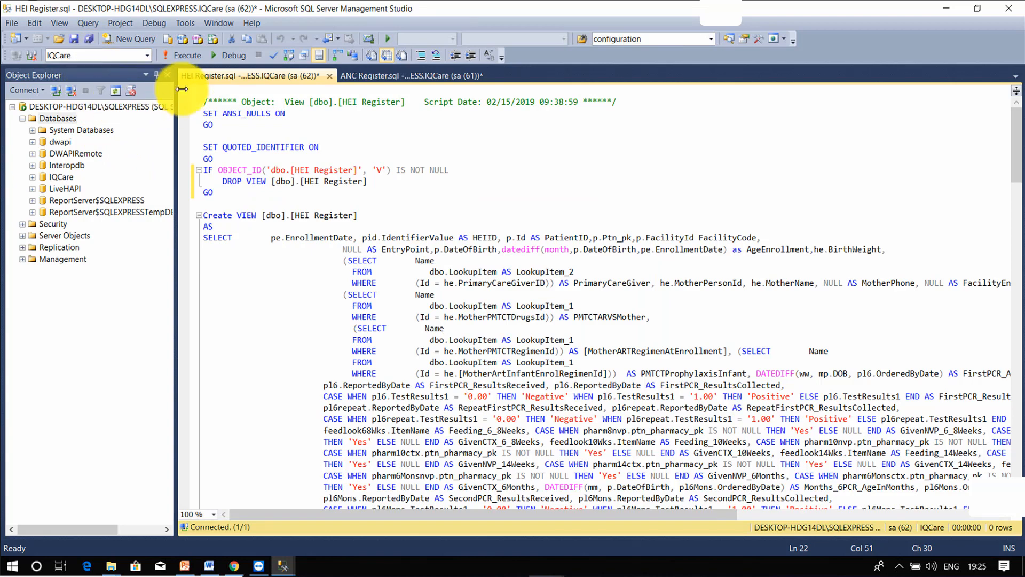
{"action": "left_click", "coordinate": [184, 55]}
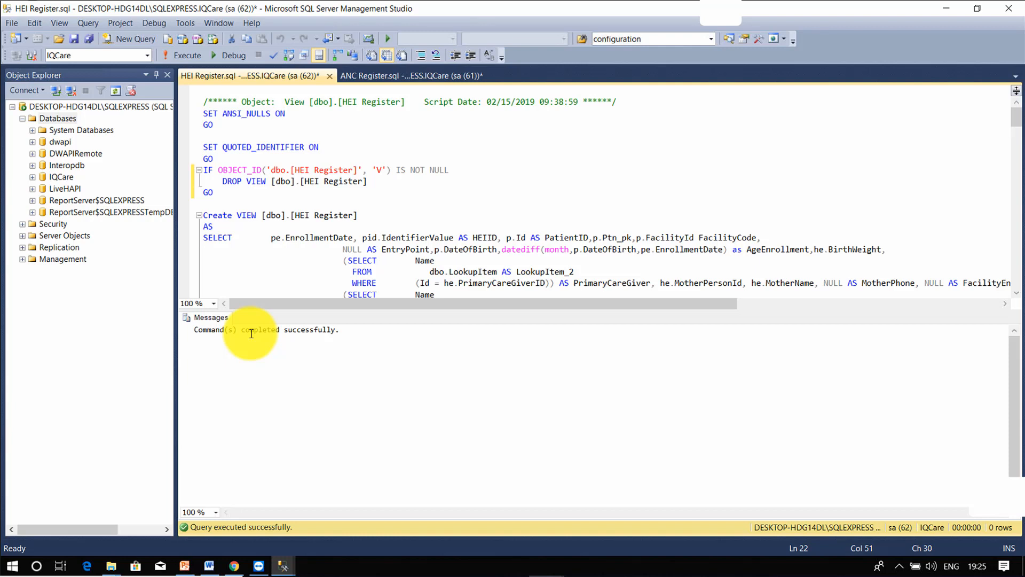
{"action": "left_click", "coordinate": [11, 23]}
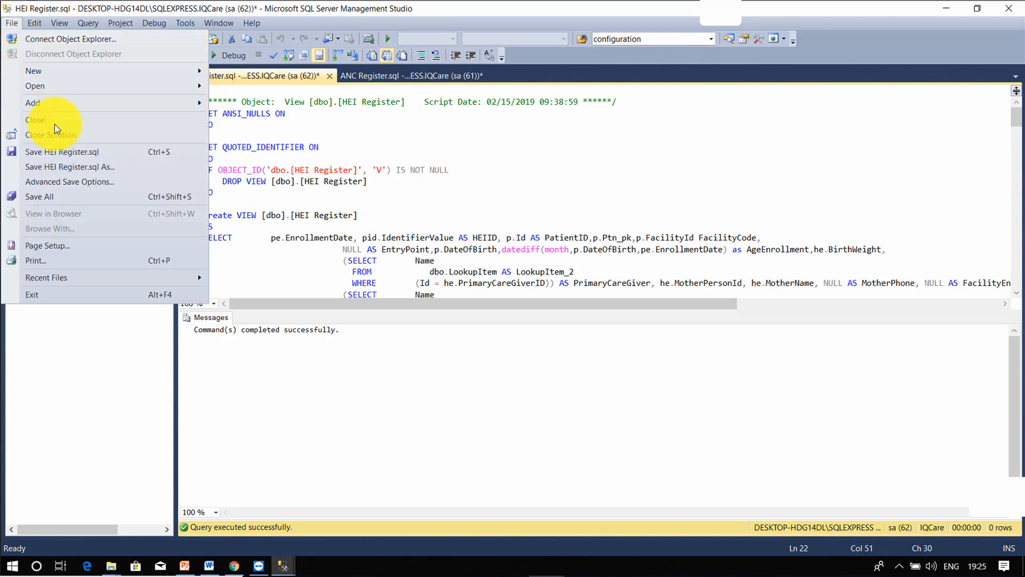
Step: Open the Maternity Register script from the PMTCT Views folder
{"action": "left_click", "coordinate": [35, 85]}
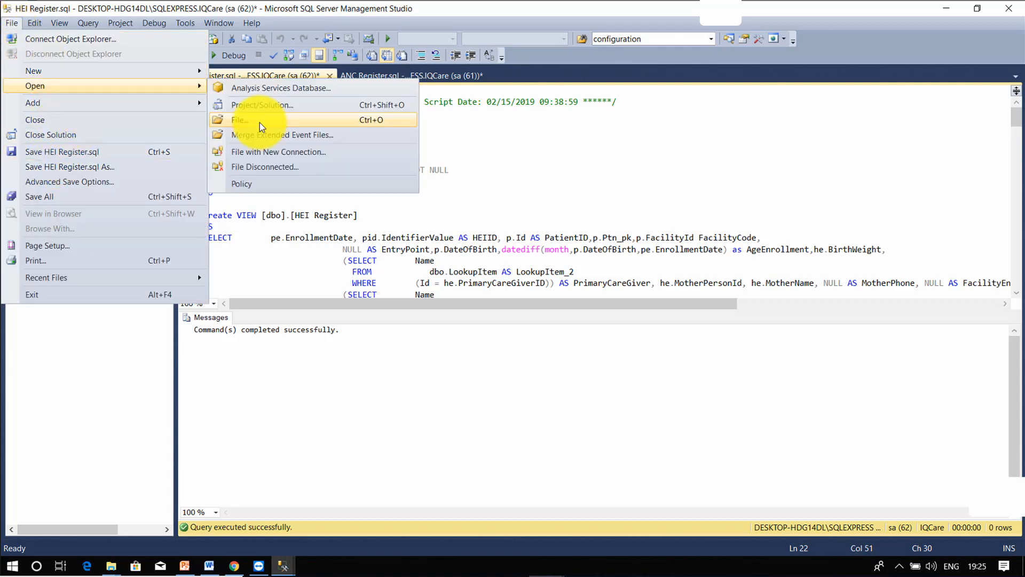
{"action": "left_click", "coordinate": [260, 122]}
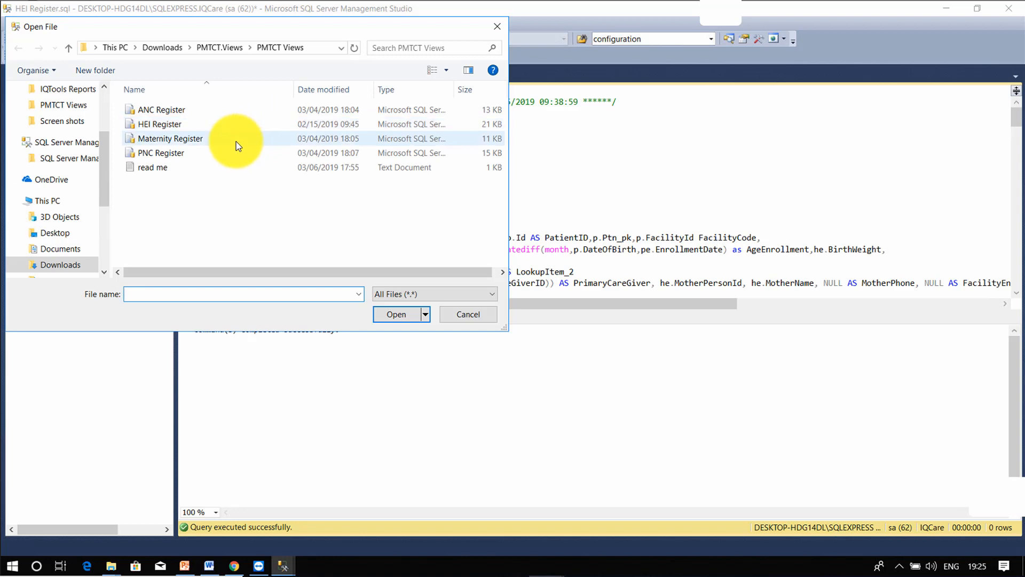
{"action": "left_click", "coordinate": [236, 141]}
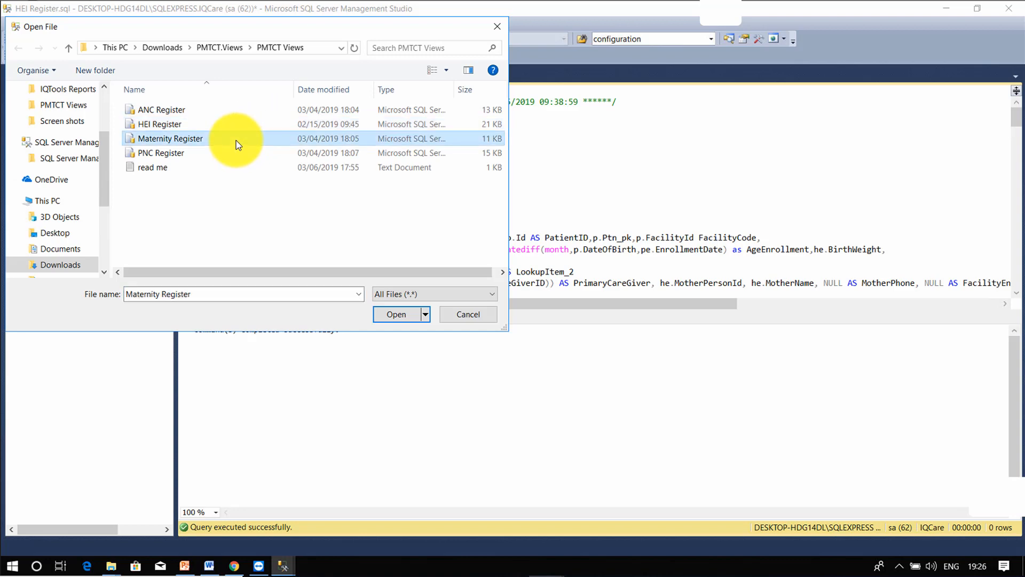
{"action": "left_click", "coordinate": [391, 314]}
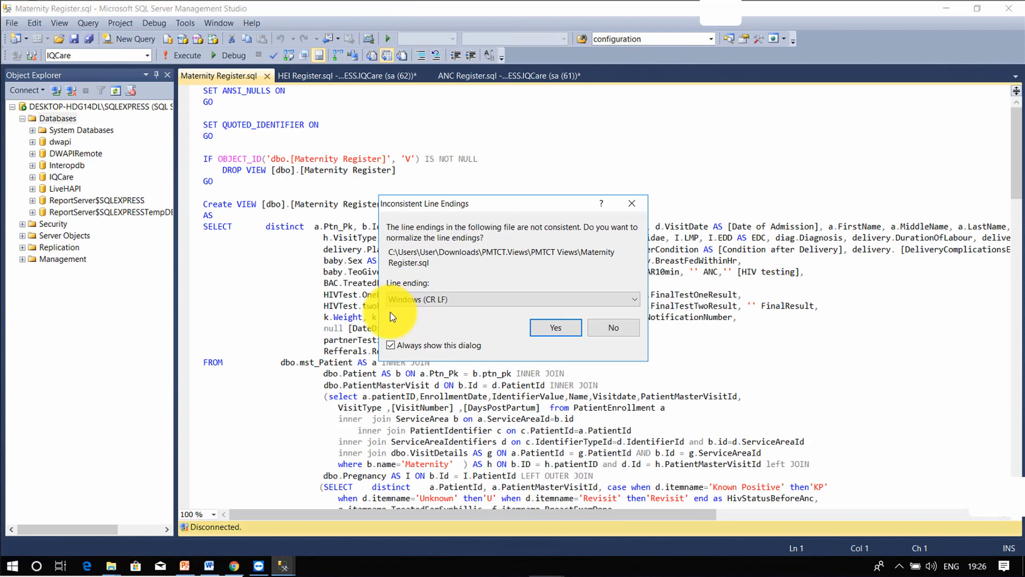
Step: Normalize its line endings and execute it against IQCare to create the Maternity Register view
{"action": "left_click", "coordinate": [558, 334]}
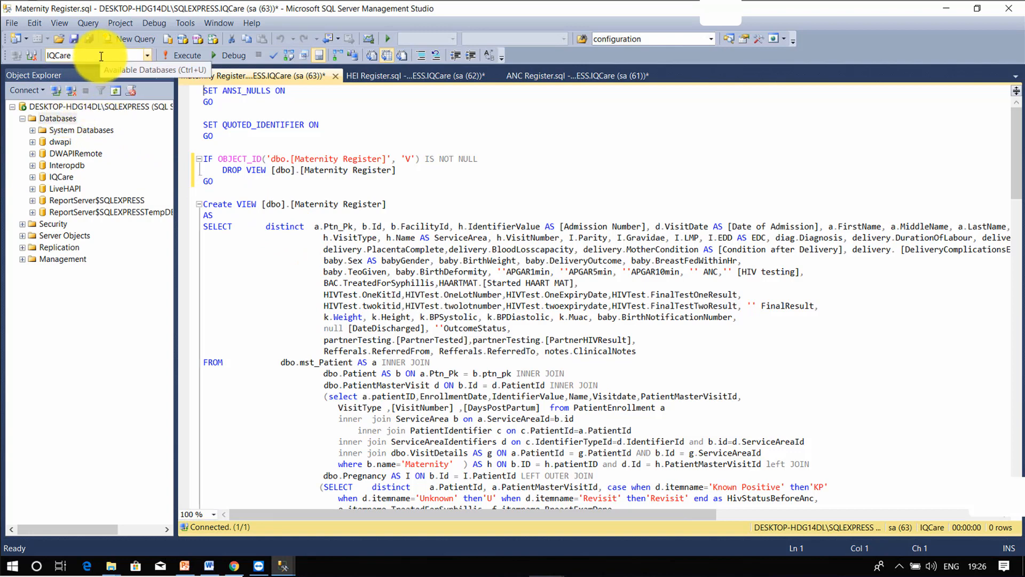
{"action": "left_click", "coordinate": [138, 95]}
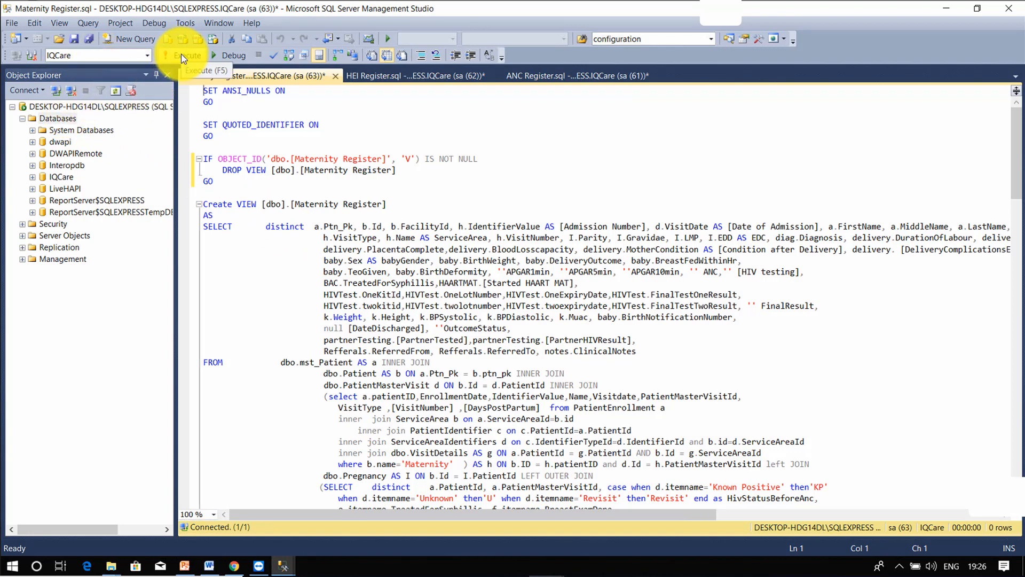
{"action": "left_click", "coordinate": [183, 56]}
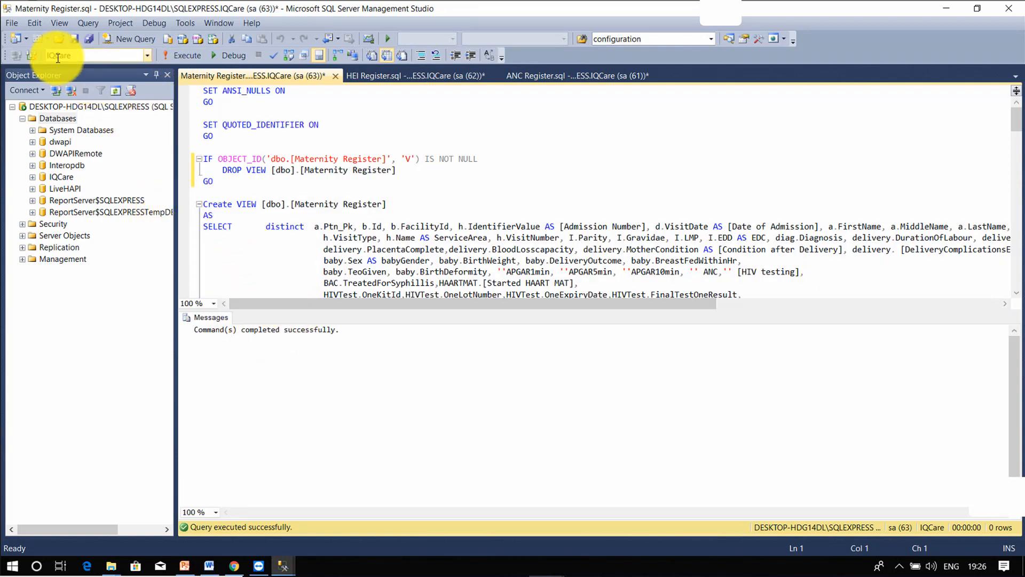
Step: Open PNC Register.sql, normalize its line endings, and execute it against IQCare
{"action": "left_click", "coordinate": [11, 23]}
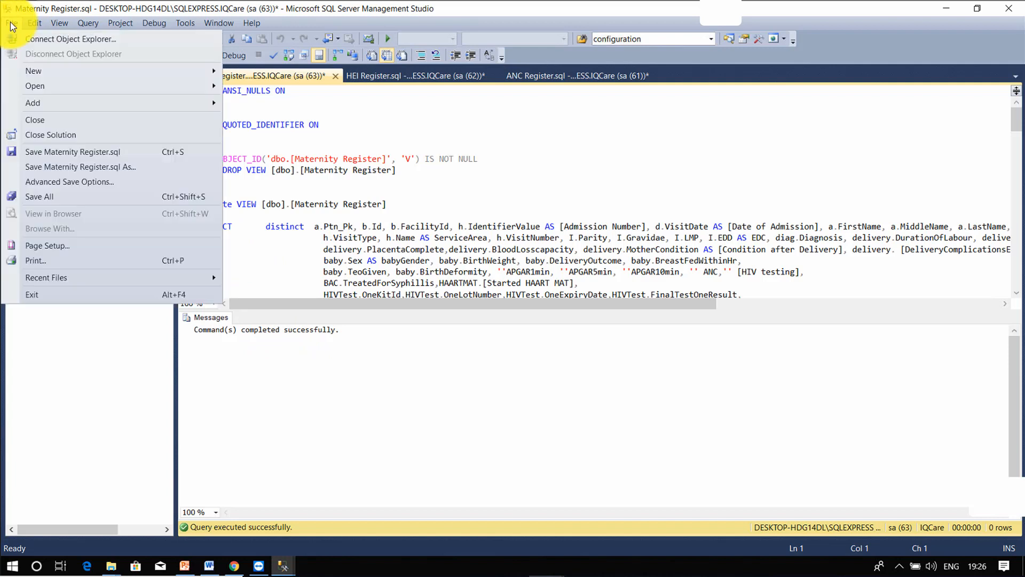
{"action": "mouse_move", "coordinate": [59, 85]}
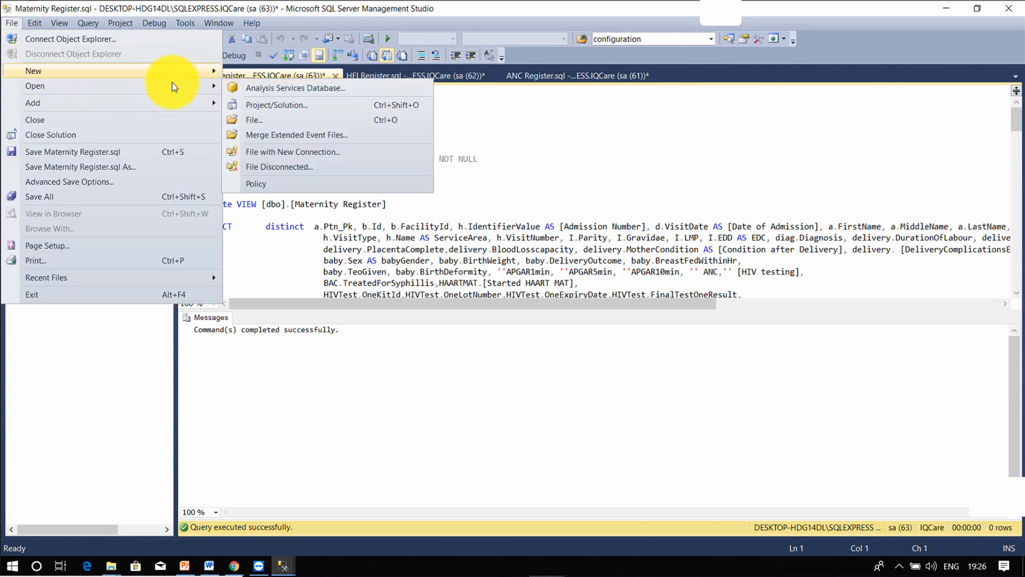
{"action": "left_click", "coordinate": [274, 121]}
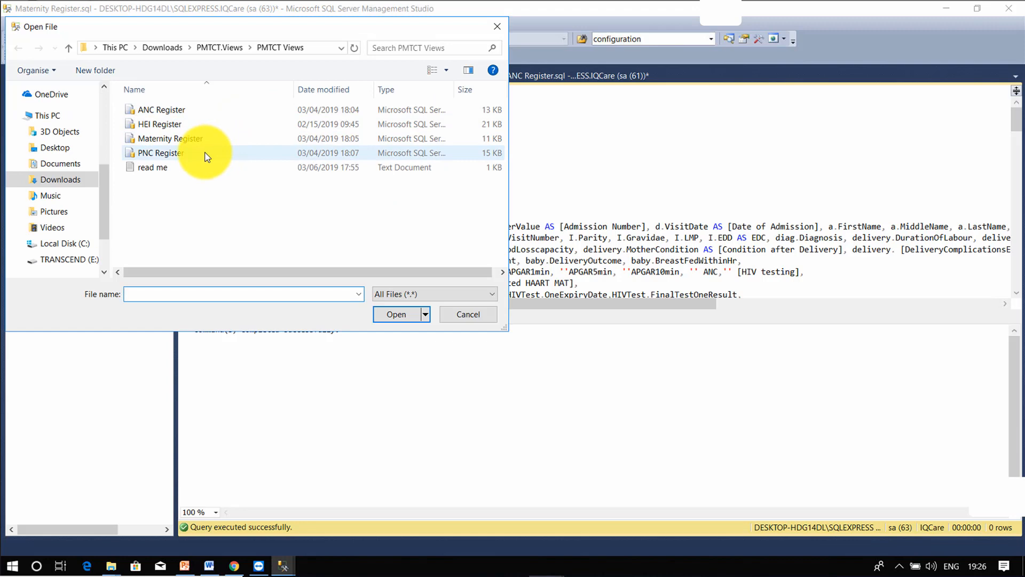
{"action": "left_click", "coordinate": [207, 157]}
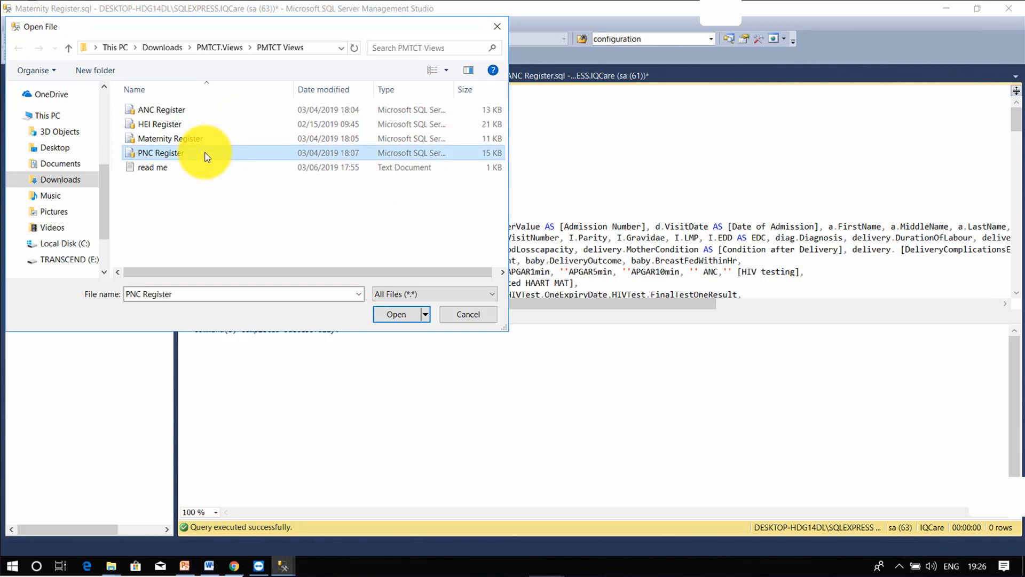
{"action": "left_click", "coordinate": [393, 316]}
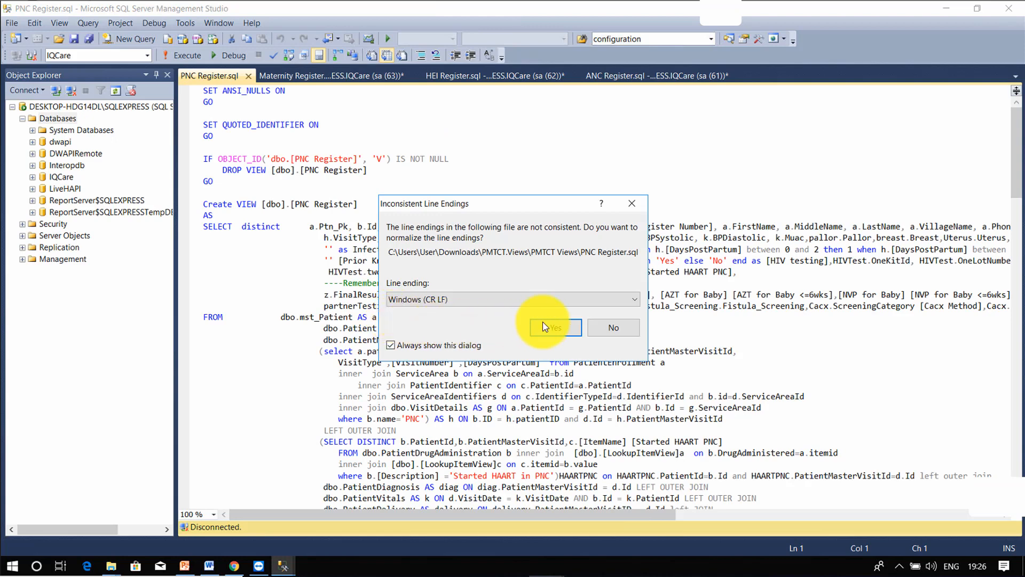
{"action": "left_click", "coordinate": [545, 327]}
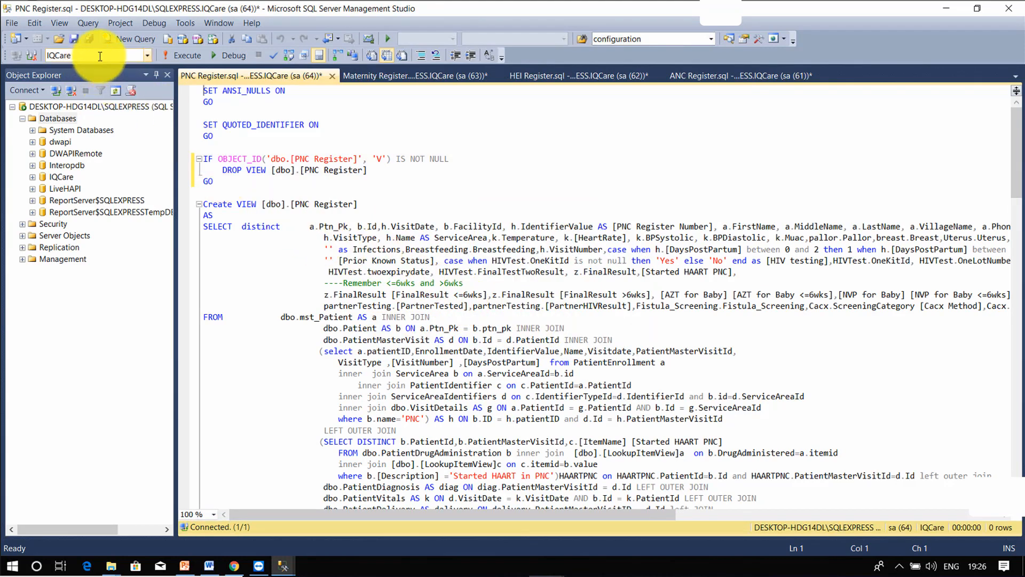
{"action": "left_click", "coordinate": [180, 55]}
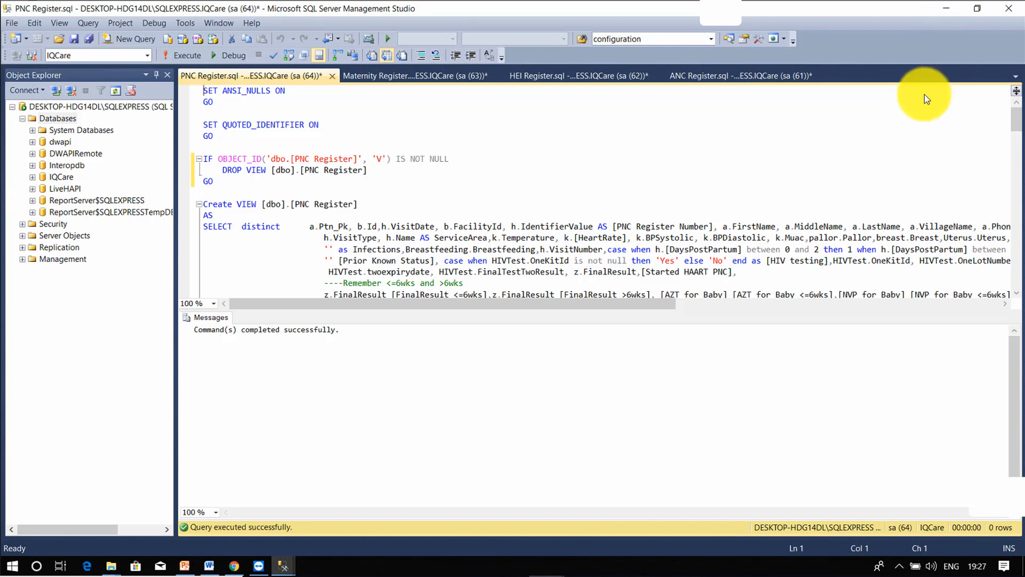
Step: Save the four register scripts, close Management Studio and the PMTCT Views folder, and minimise Chrome
{"action": "left_click", "coordinate": [1011, 7]}
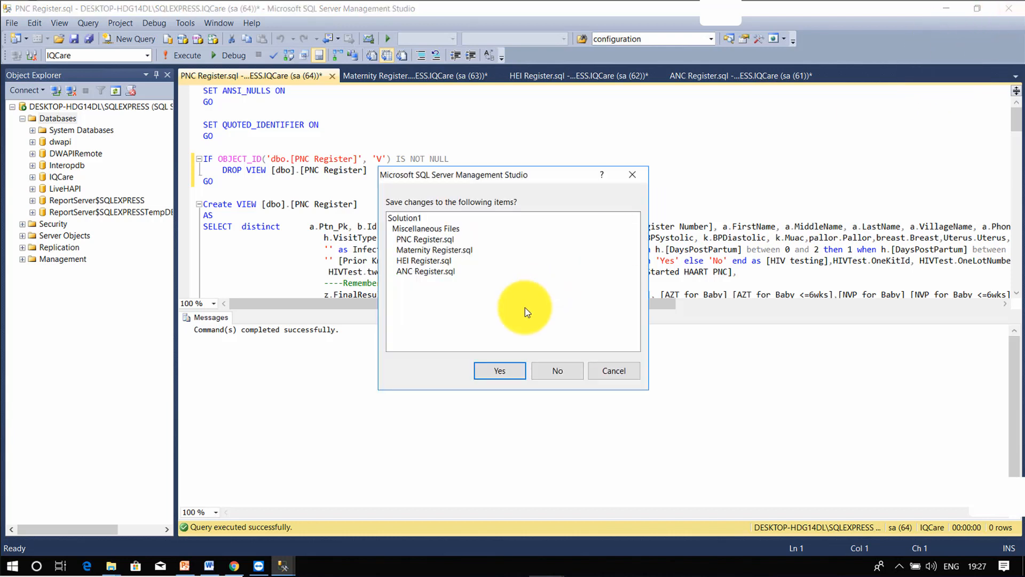
{"action": "left_click", "coordinate": [495, 372]}
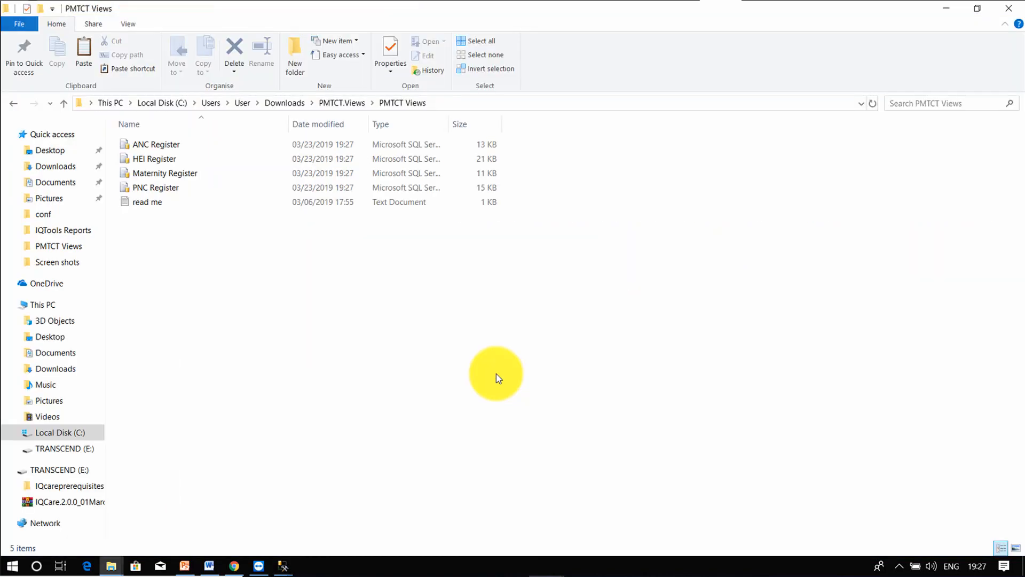
{"action": "left_click", "coordinate": [1009, 7]}
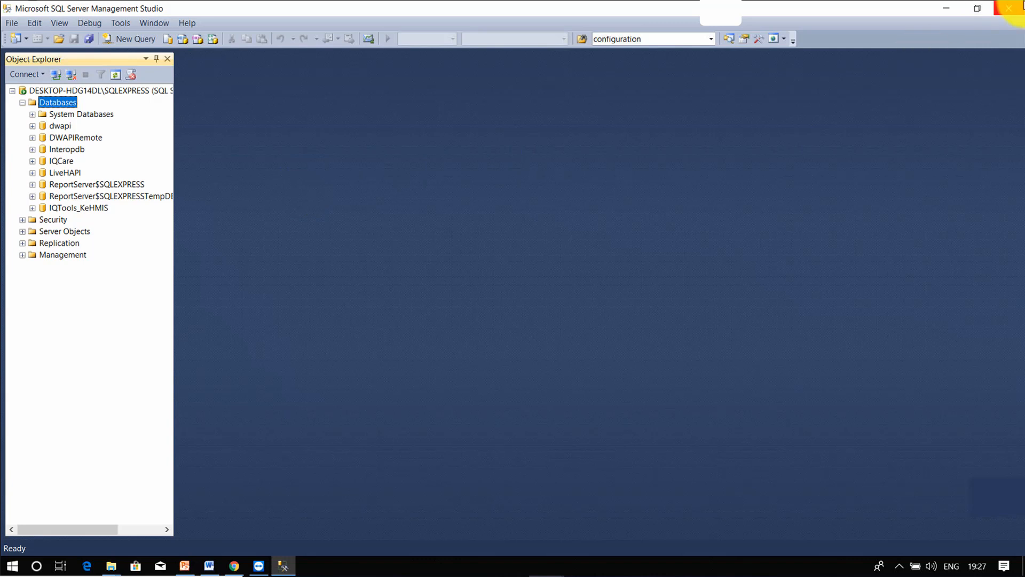
{"action": "left_click", "coordinate": [1008, 11]}
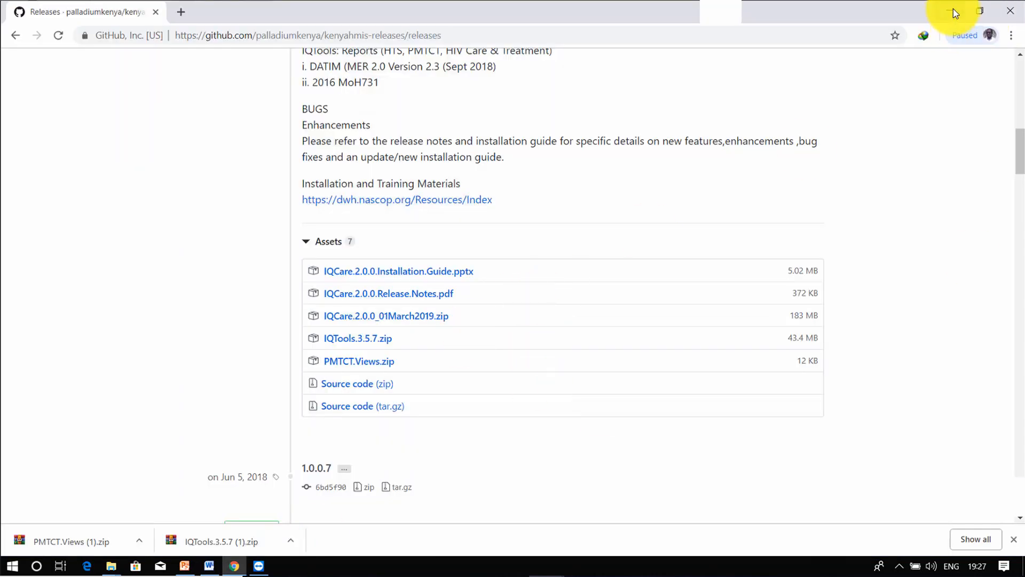
{"action": "left_click", "coordinate": [953, 8]}
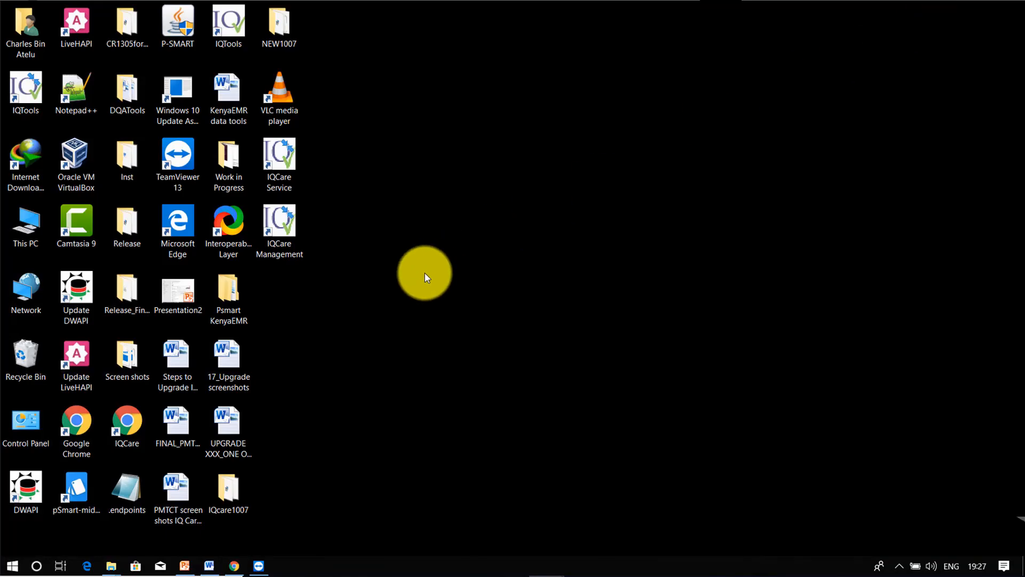
Step: Launch IQTools and connect to the DESKTOP-HDG14DL\SQLEXPRESS server as user sa with its password
{"action": "double_click", "coordinate": [228, 33]}
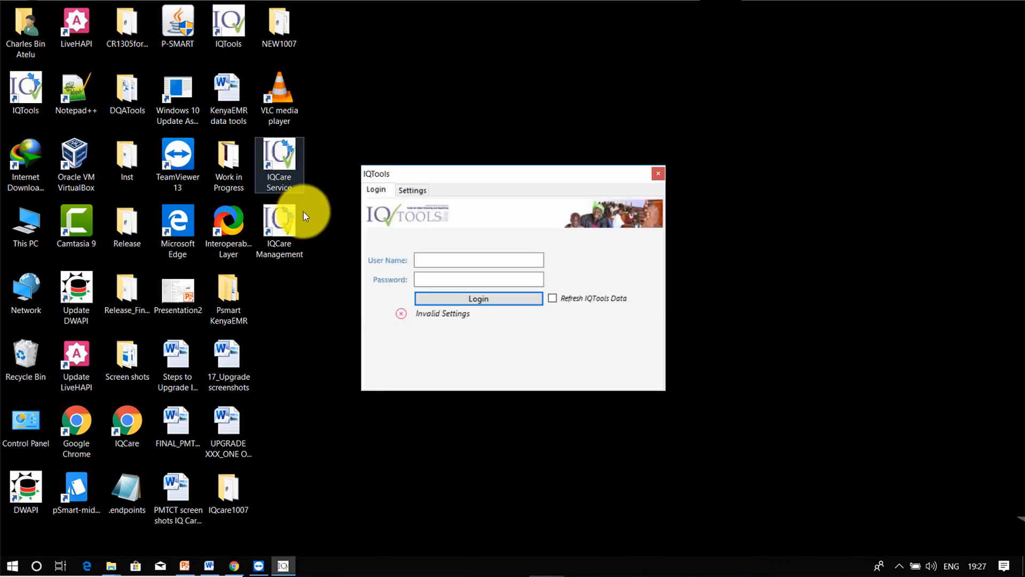
{"action": "left_click", "coordinate": [414, 190]}
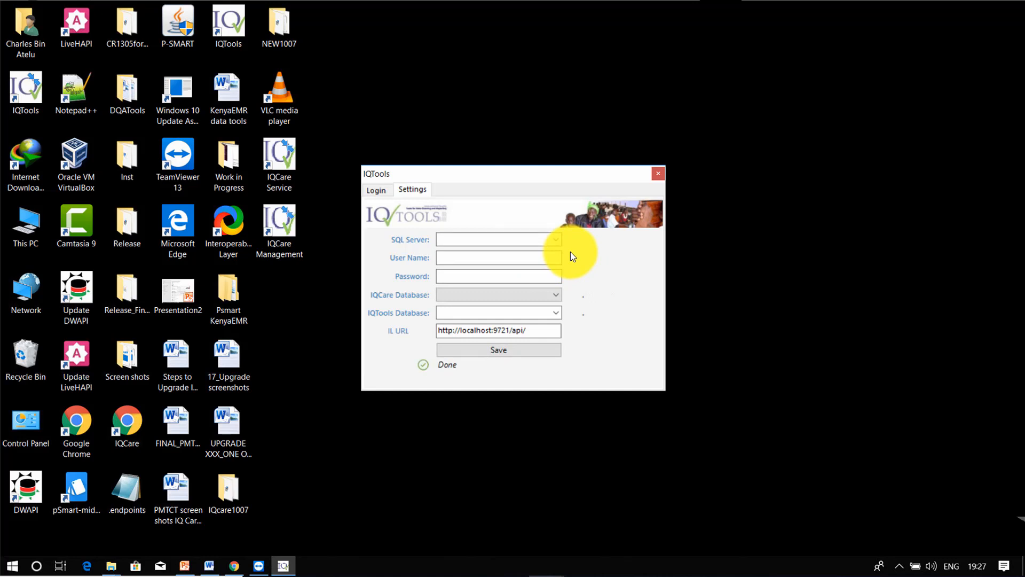
{"action": "left_click", "coordinate": [559, 241]}
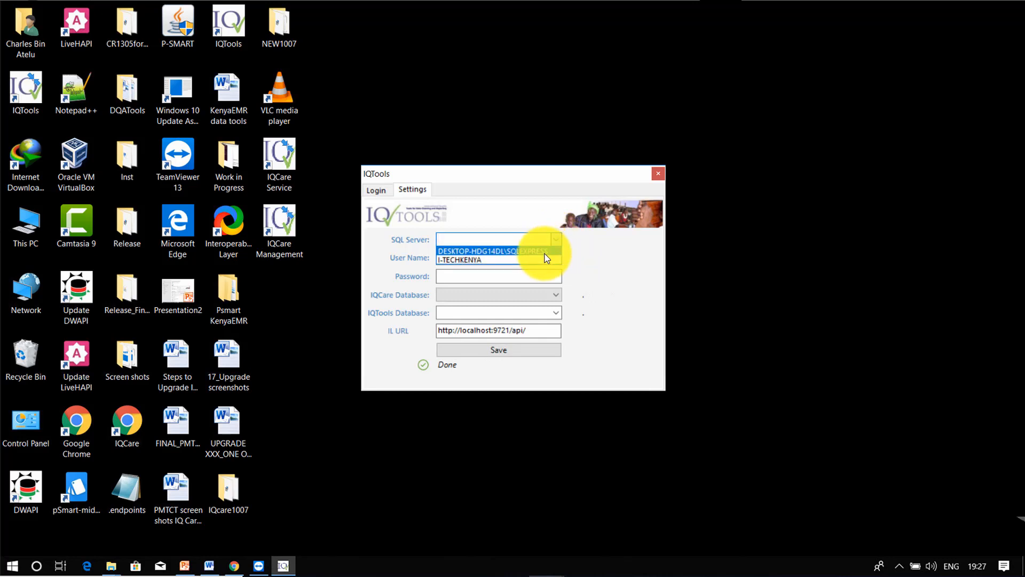
{"action": "left_click", "coordinate": [545, 252]}
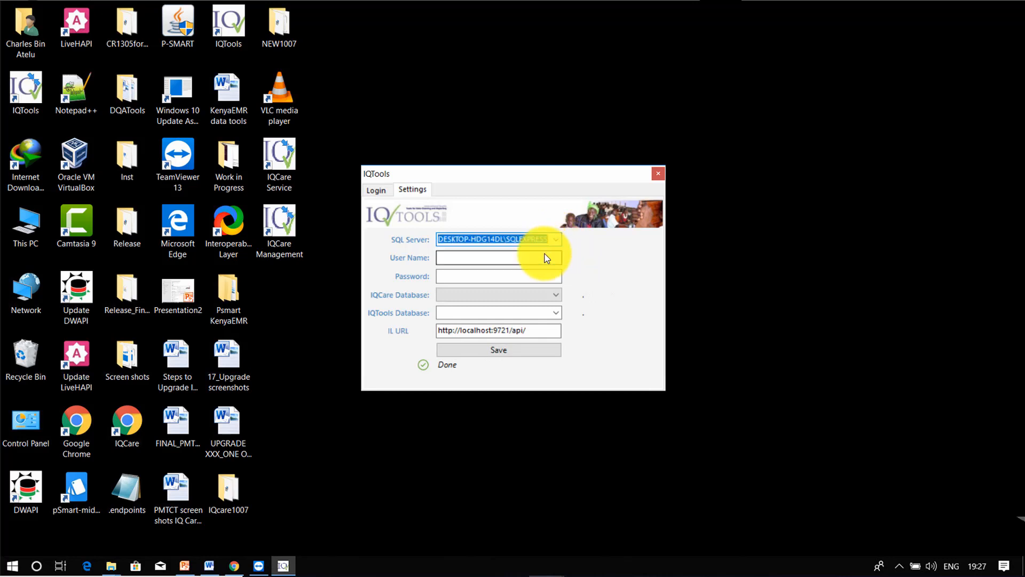
{"action": "left_click", "coordinate": [516, 260]}
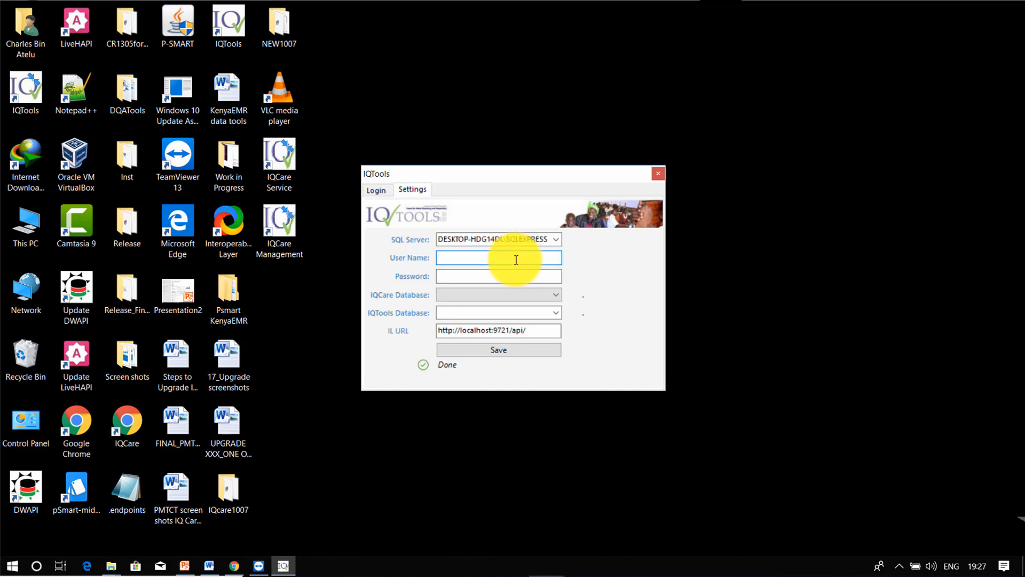
{"action": "type", "text": "sa"}
{"action": "left_click", "coordinate": [508, 277]}
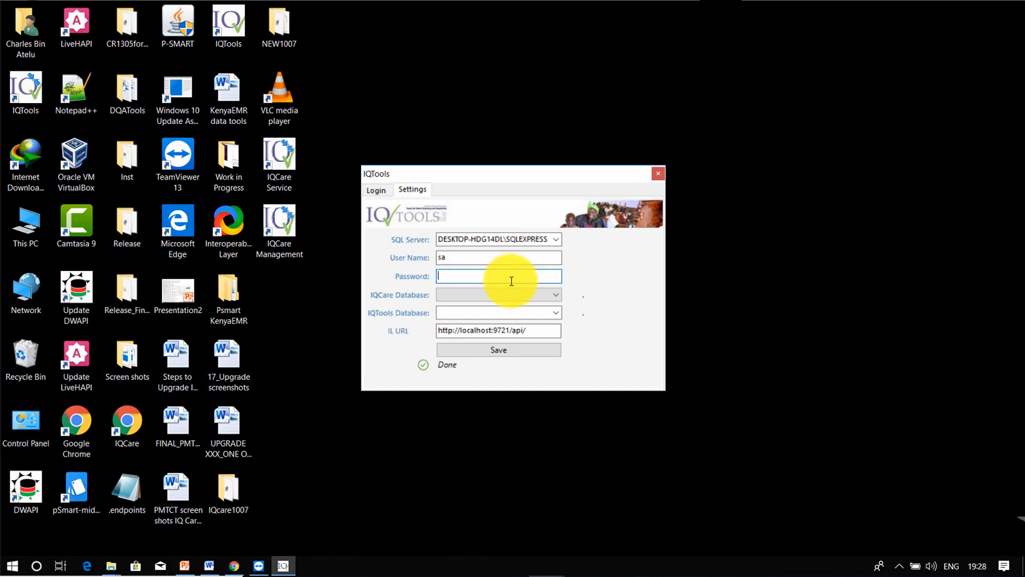
{"action": "type", "text": "*********"}
Step: Choose IQTools_KeHMIS as the IQTools database and save the connection settings
{"action": "left_click", "coordinate": [556, 313]}
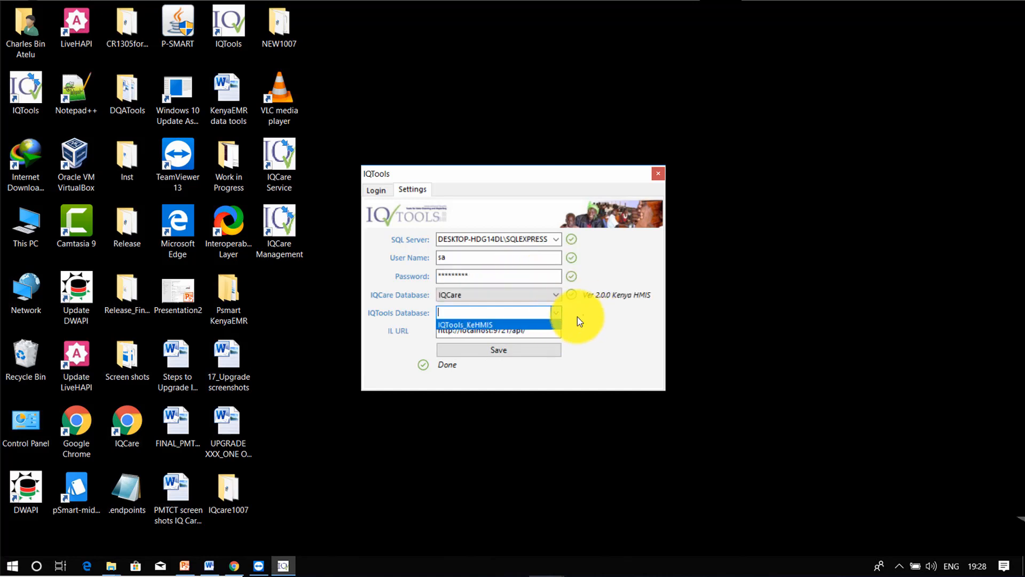
{"action": "left_click", "coordinate": [506, 324]}
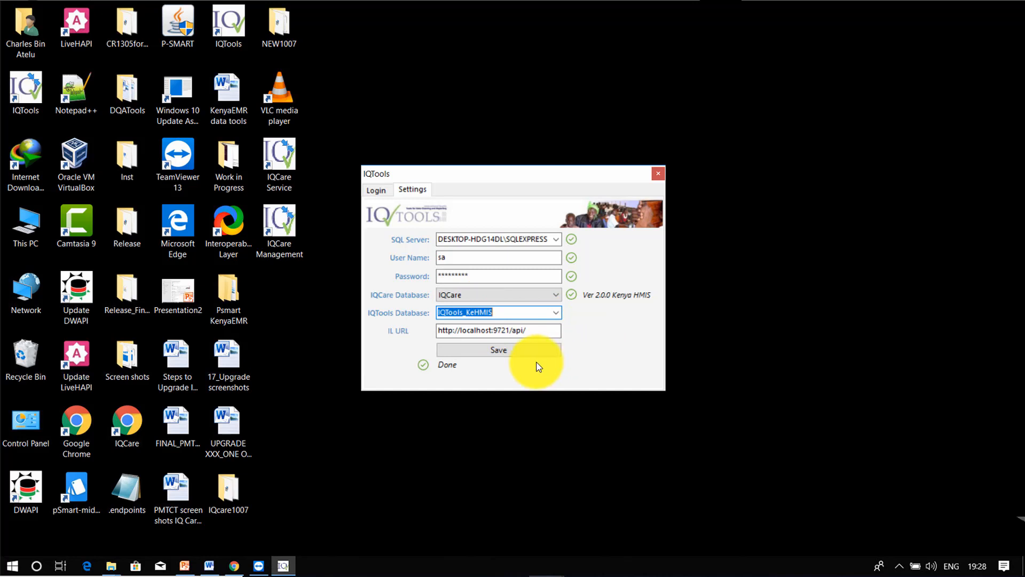
{"action": "left_click", "coordinate": [518, 354]}
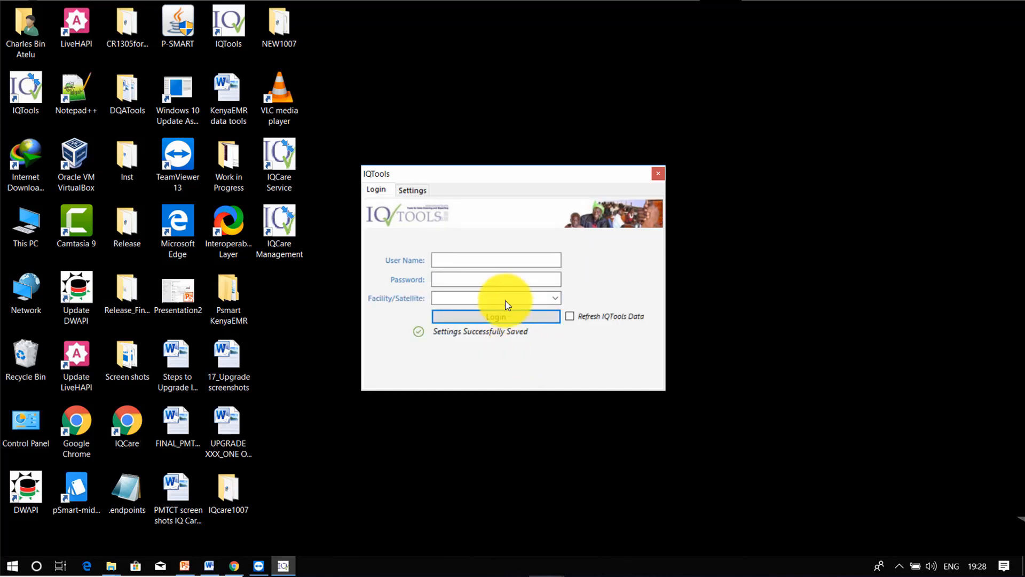
Step: Enter the administrator's login user name and password in IQTools
{"action": "left_click", "coordinate": [499, 264]}
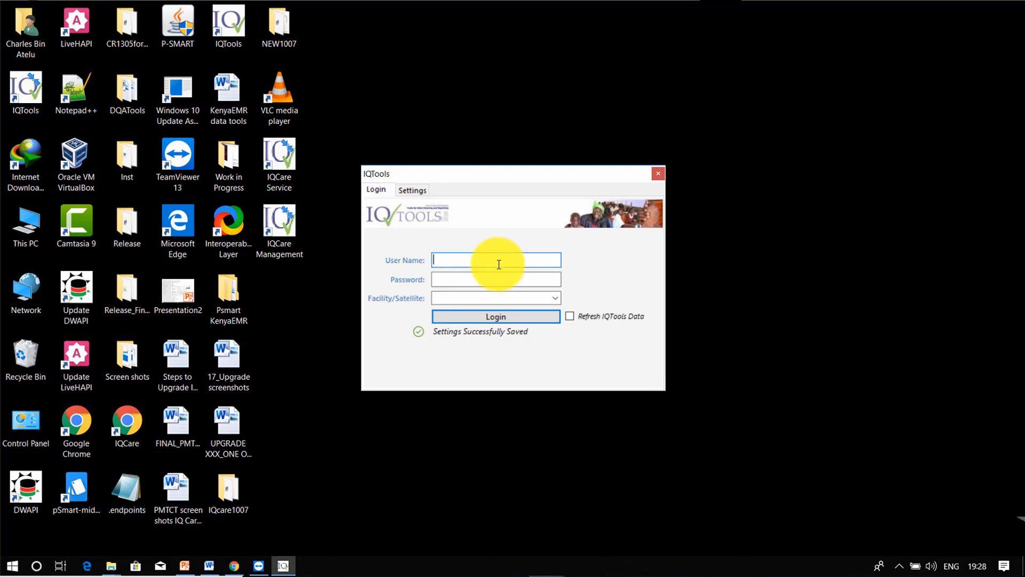
{"action": "type", "text": "sa"}
{"action": "type", "text": "dmin"}
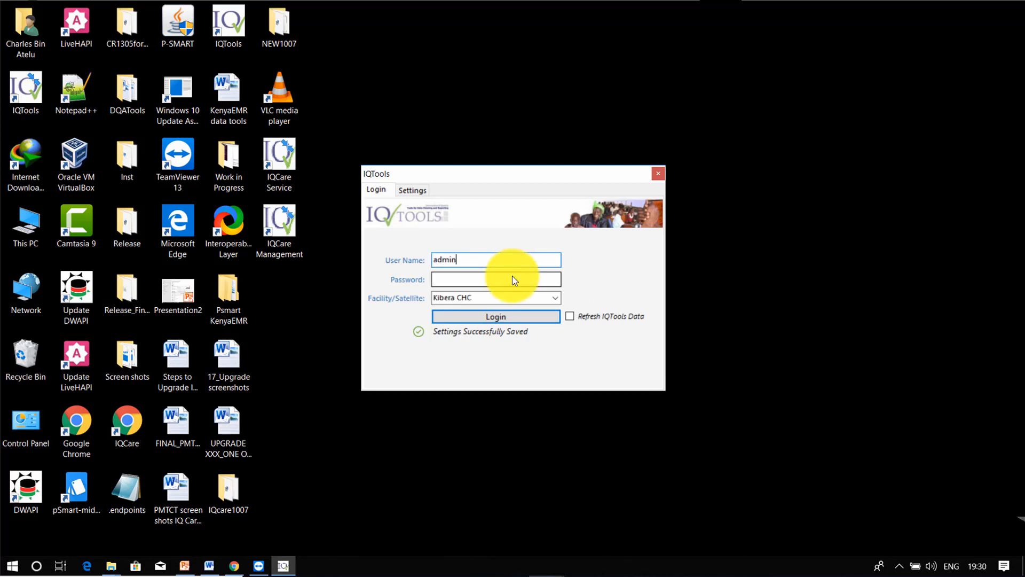
{"action": "left_click", "coordinate": [514, 281]}
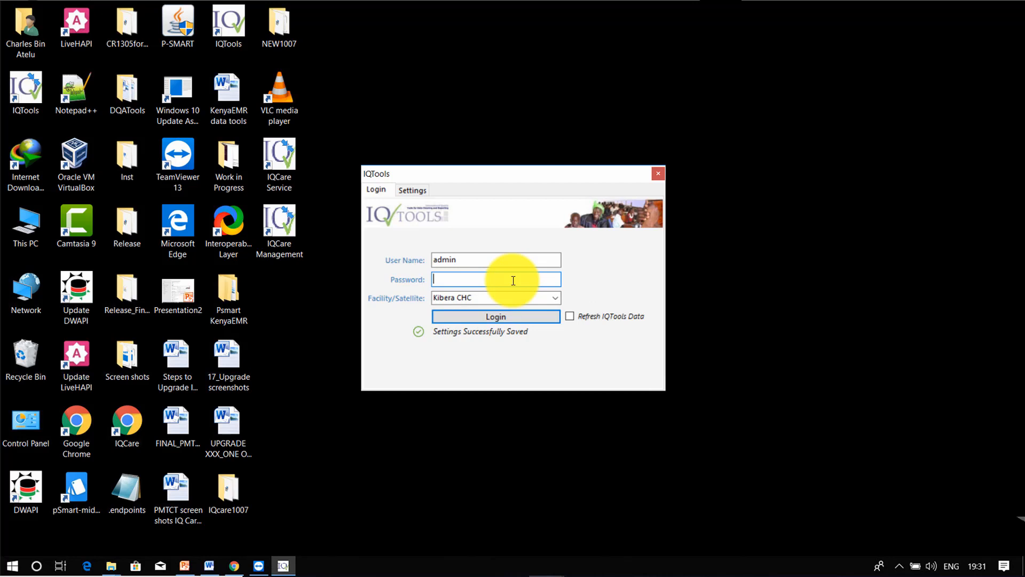
{"action": "type", "text": "admin1234"}
Step: Log in to the Kibera CHC facility with Refresh IQTools Data ticked, then maximise the window
{"action": "left_click", "coordinate": [560, 302]}
{"action": "left_click", "coordinate": [559, 302]}
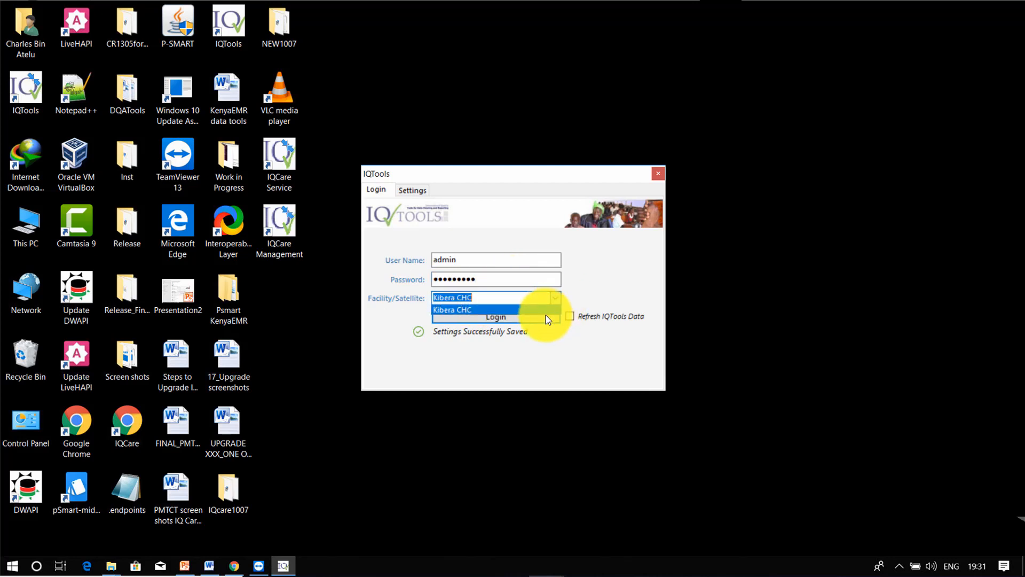
{"action": "left_click", "coordinate": [542, 310]}
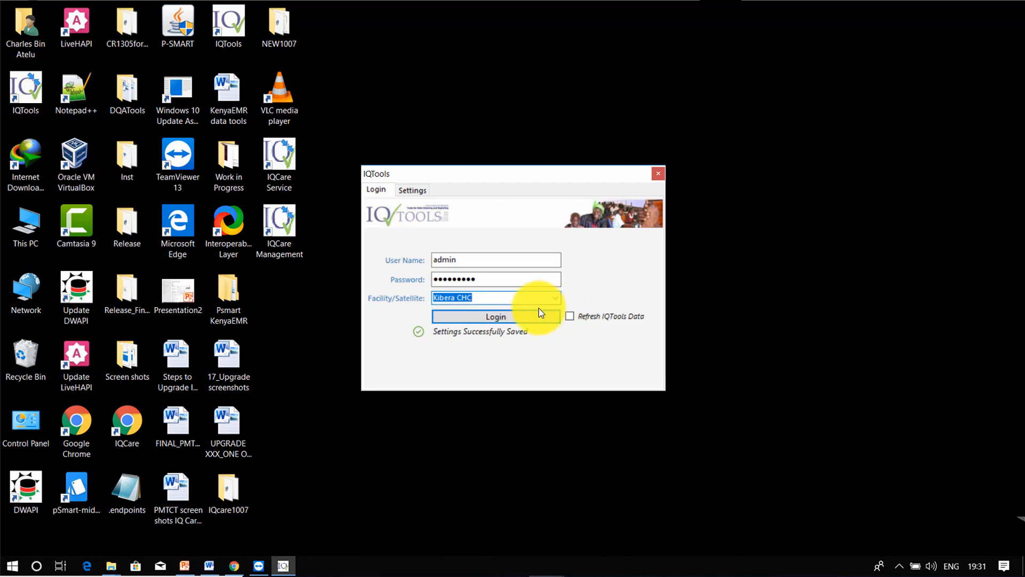
{"action": "left_click", "coordinate": [569, 316]}
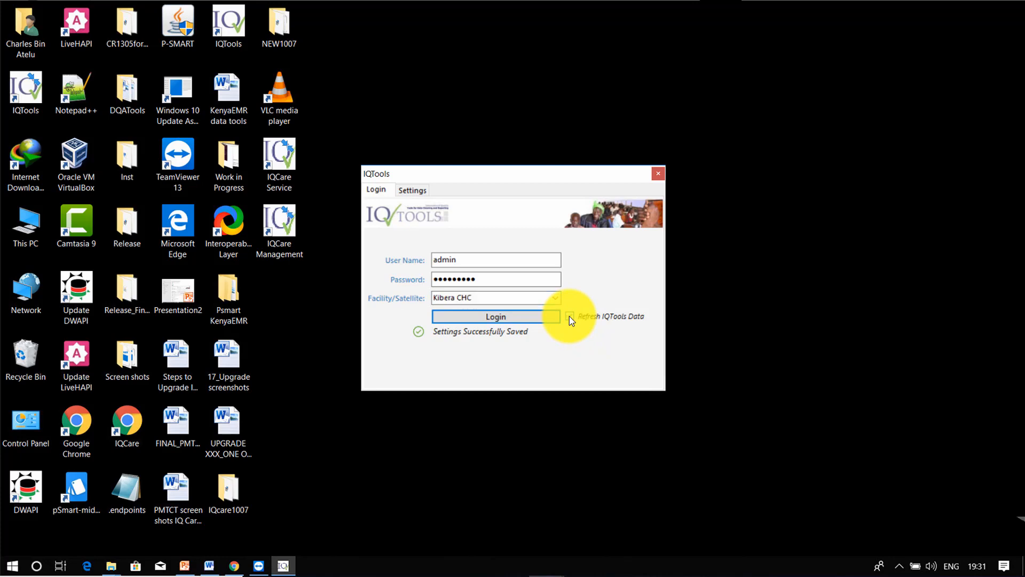
{"action": "left_click", "coordinate": [515, 317]}
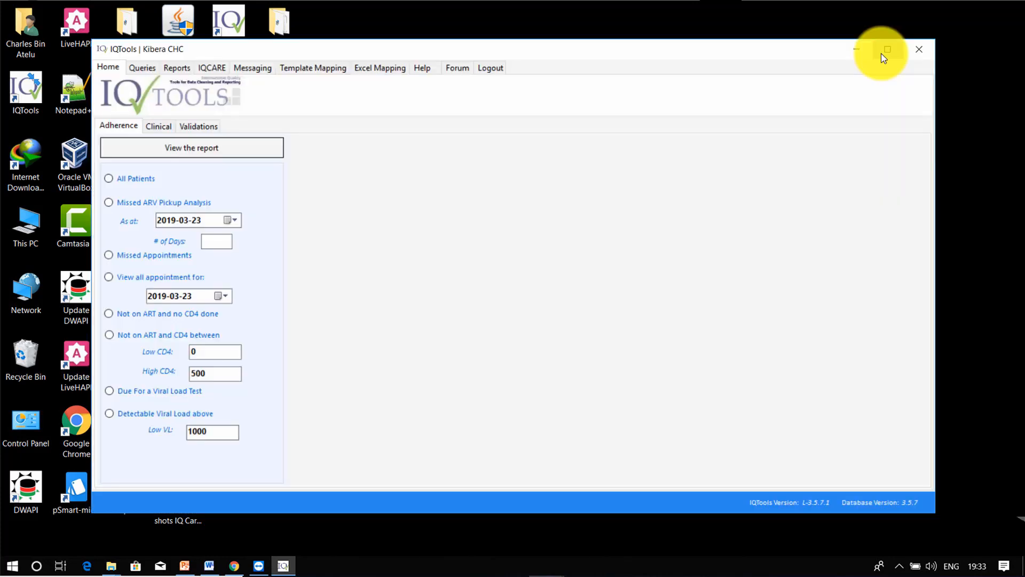
{"action": "left_click", "coordinate": [887, 49]}
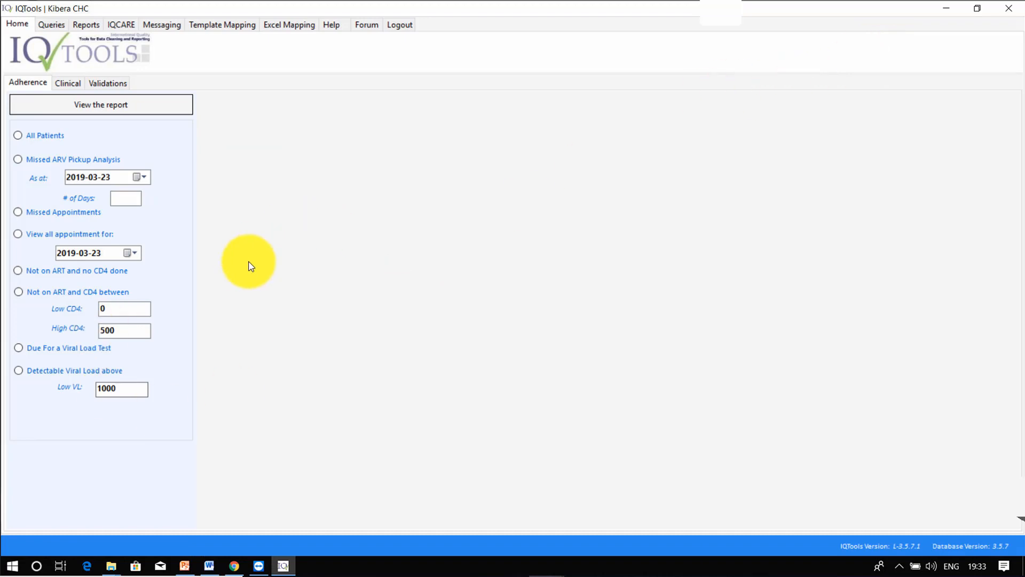